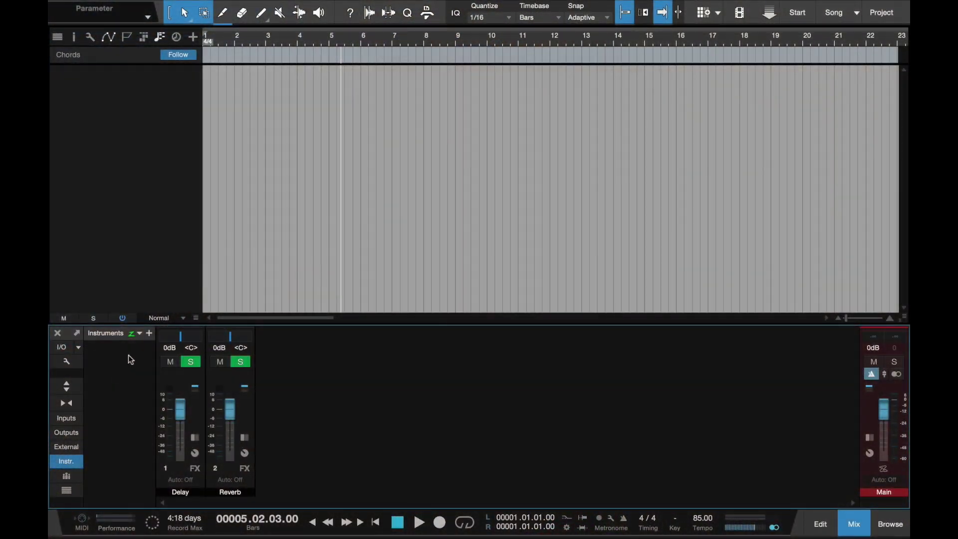
Create a Presence track with the Basic Kit drum kit, audition a few drum sounds, and close its window
click(890, 527)
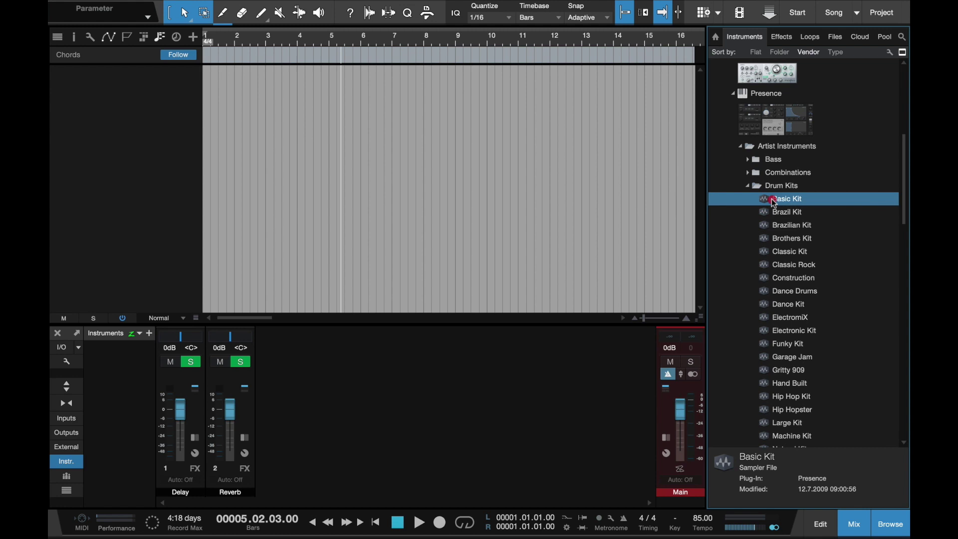
drag(773, 199, 175, 92)
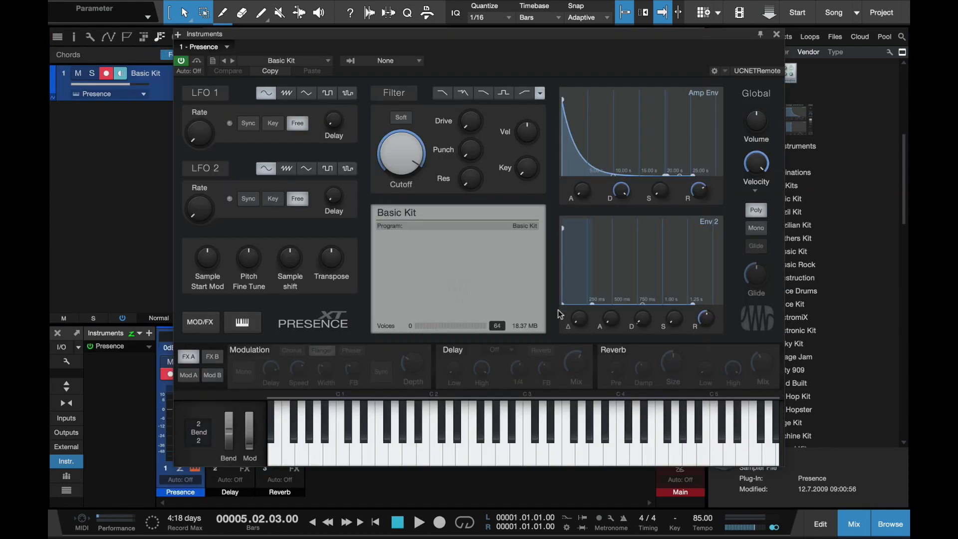
click(391, 439)
click(559, 459)
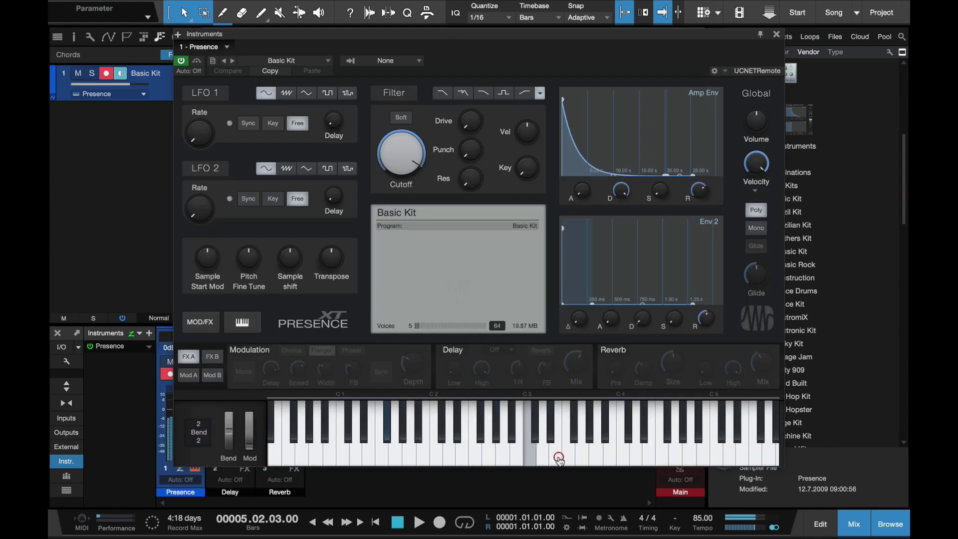
click(343, 458)
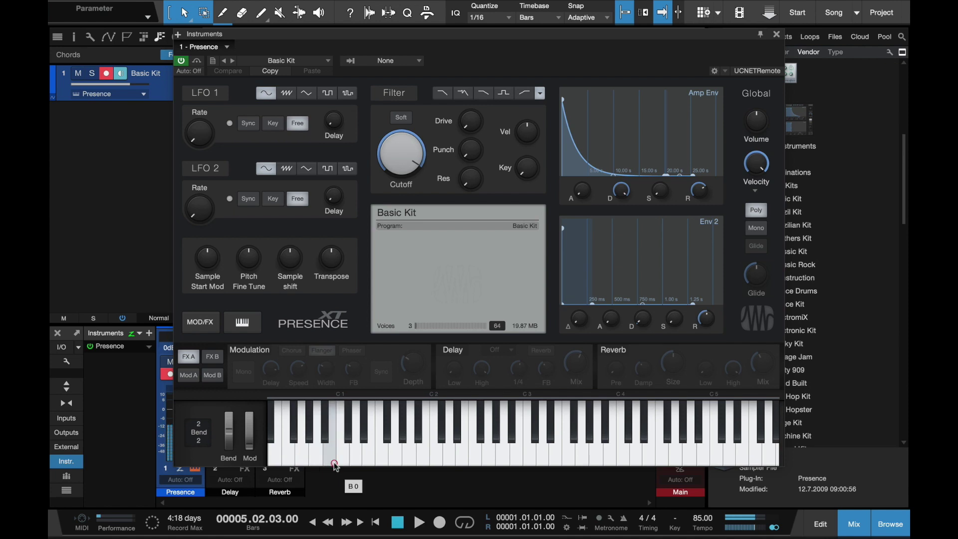
click(343, 461)
click(344, 463)
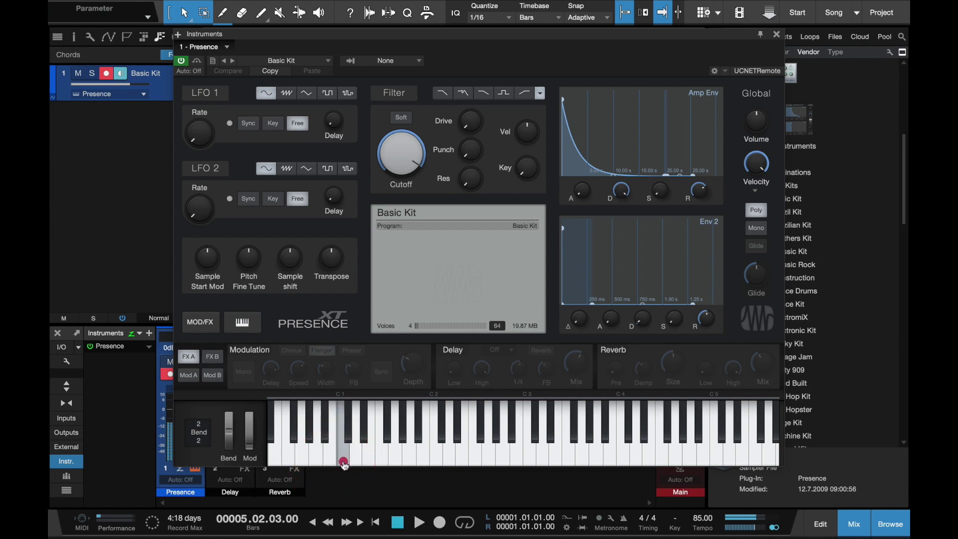
click(778, 35)
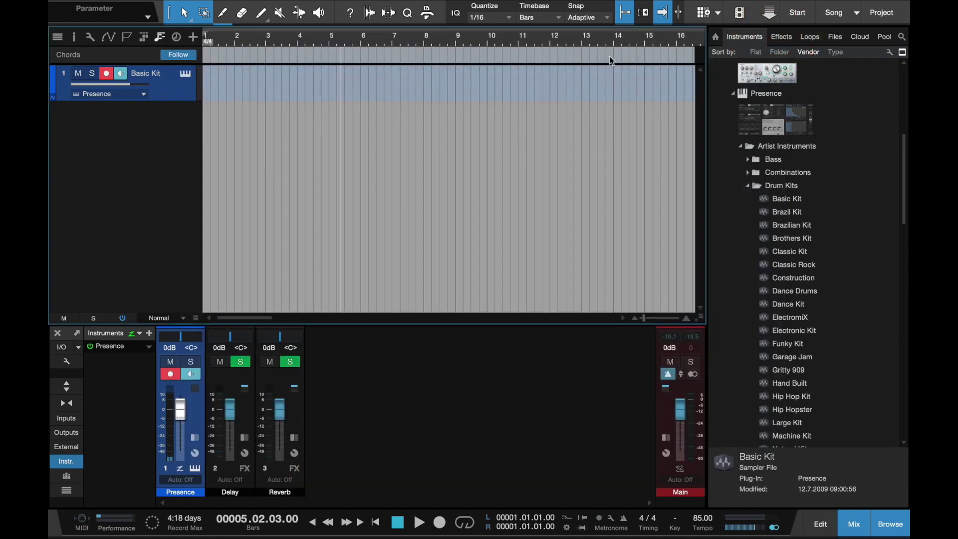
click(243, 44)
Insert a new pattern at bar 2 on the drum track and open it for step editing
mouse_move(227, 5)
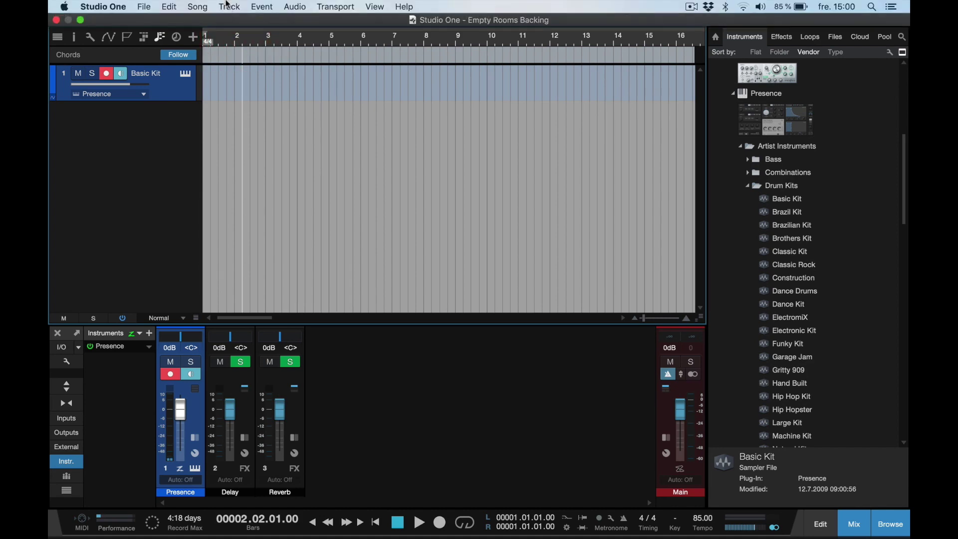
click(264, 6)
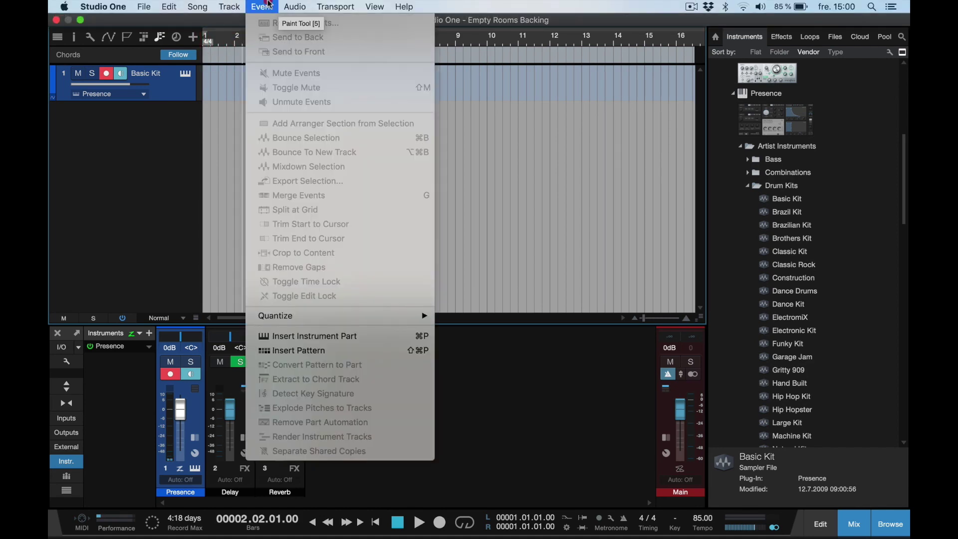
click(267, 5)
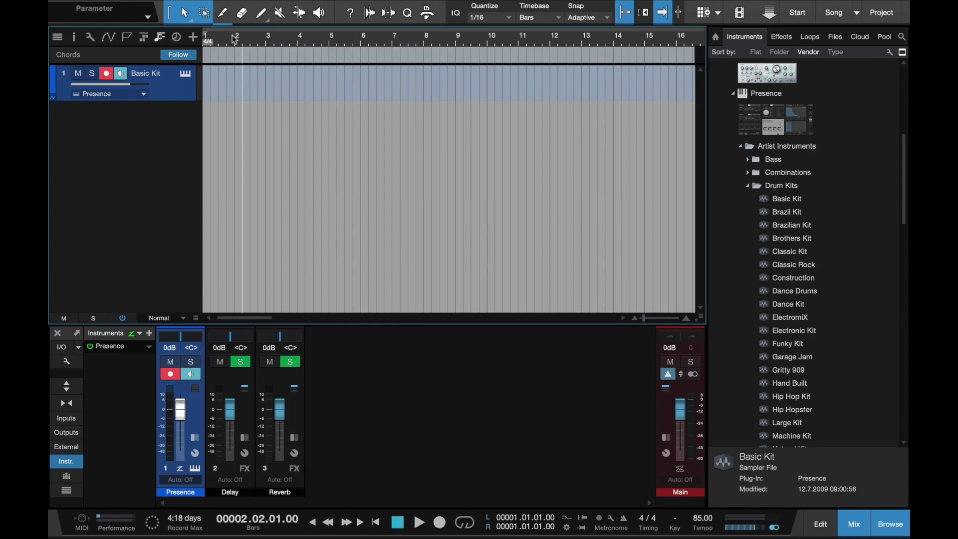
click(232, 44)
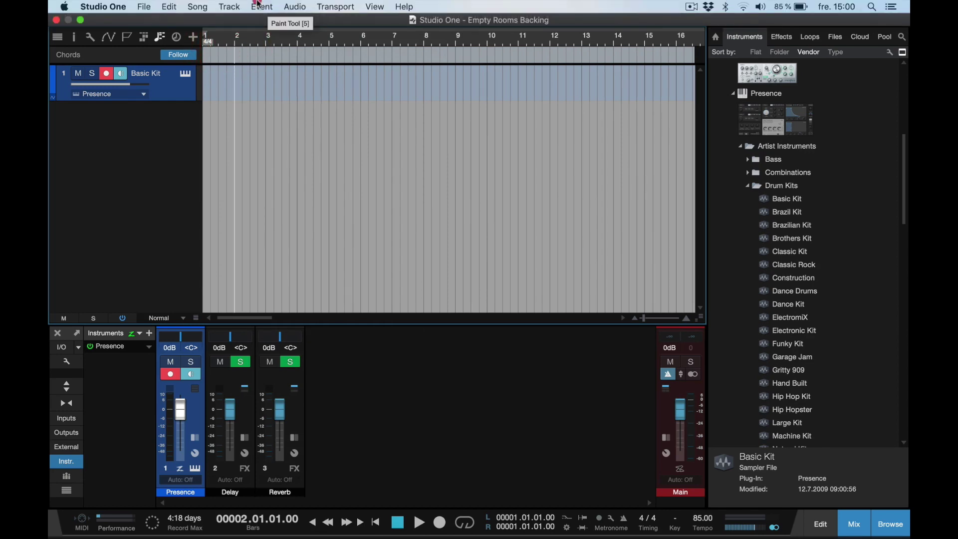
click(260, 6)
click(292, 351)
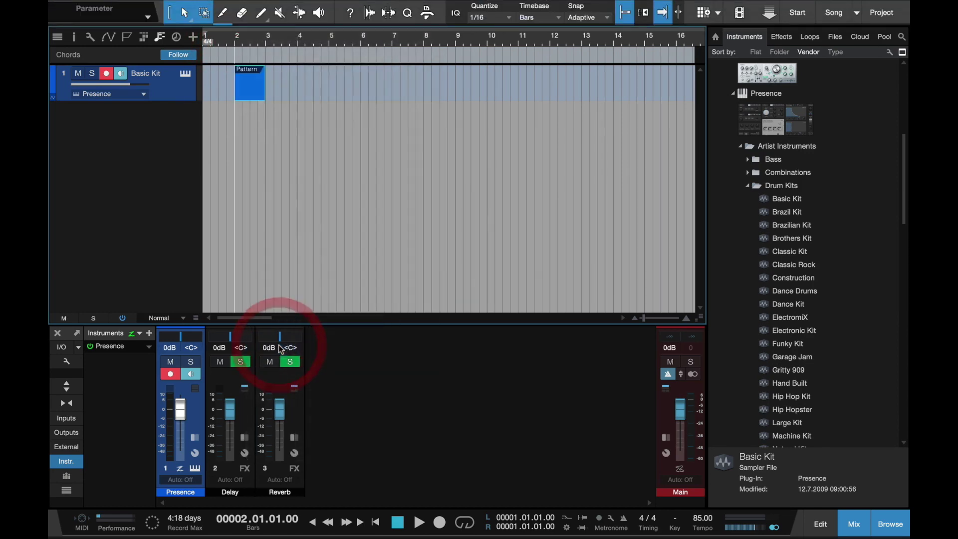
double_click(245, 89)
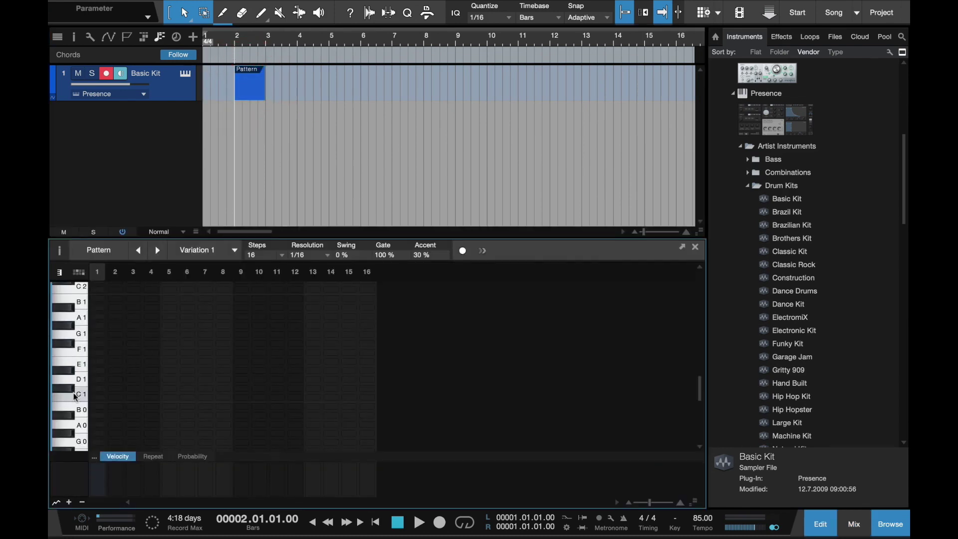
Program C1 kicks on steps 1, 7 and 9 and D1 snares on steps 5 and 13
click(78, 375)
click(73, 345)
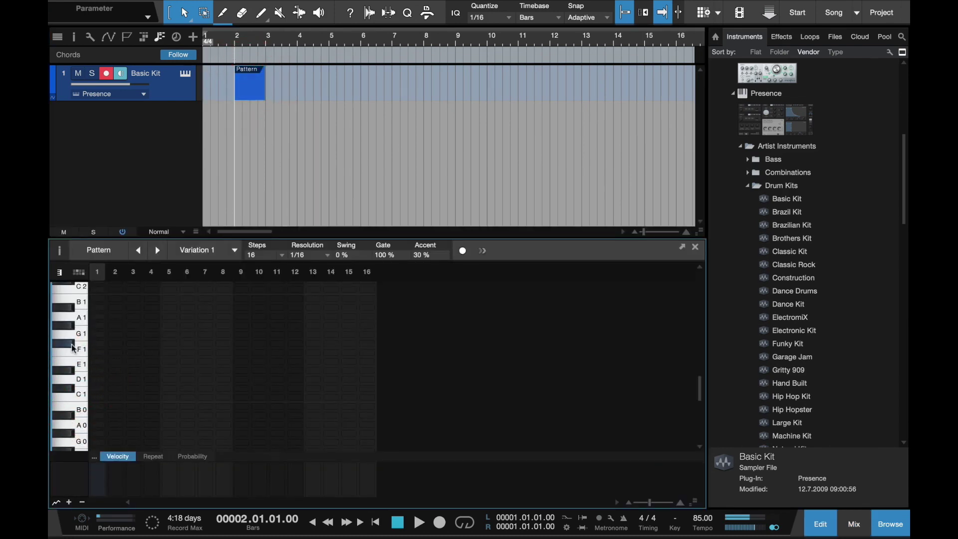
click(80, 399)
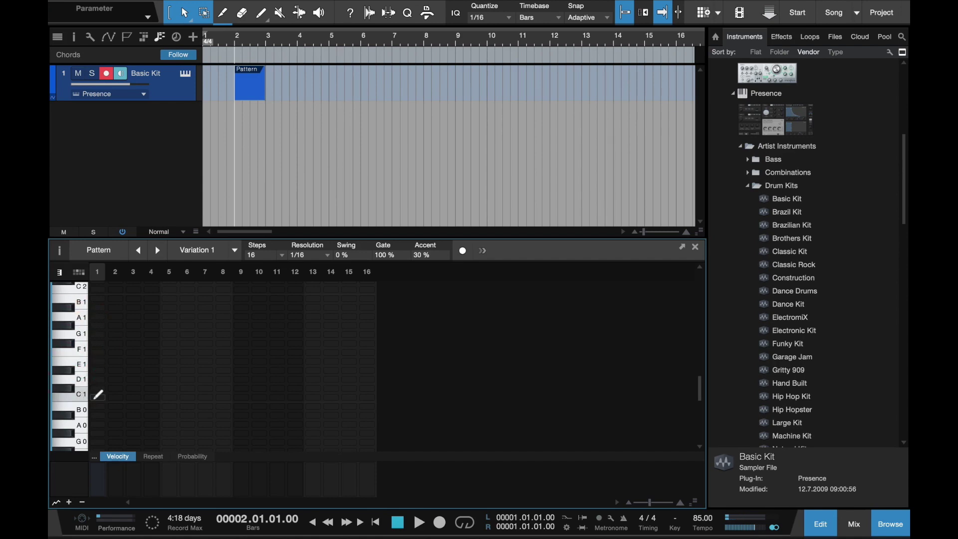
click(97, 396)
click(206, 397)
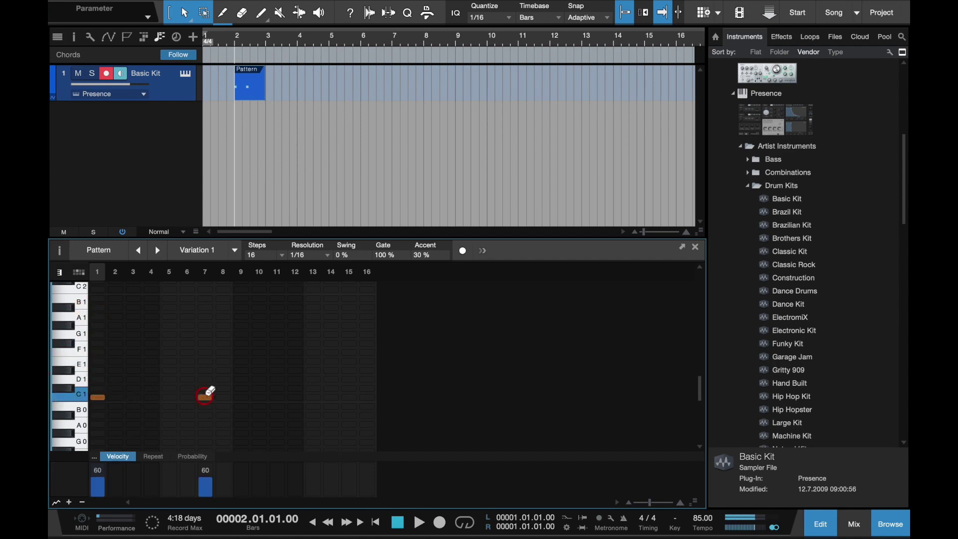
click(242, 397)
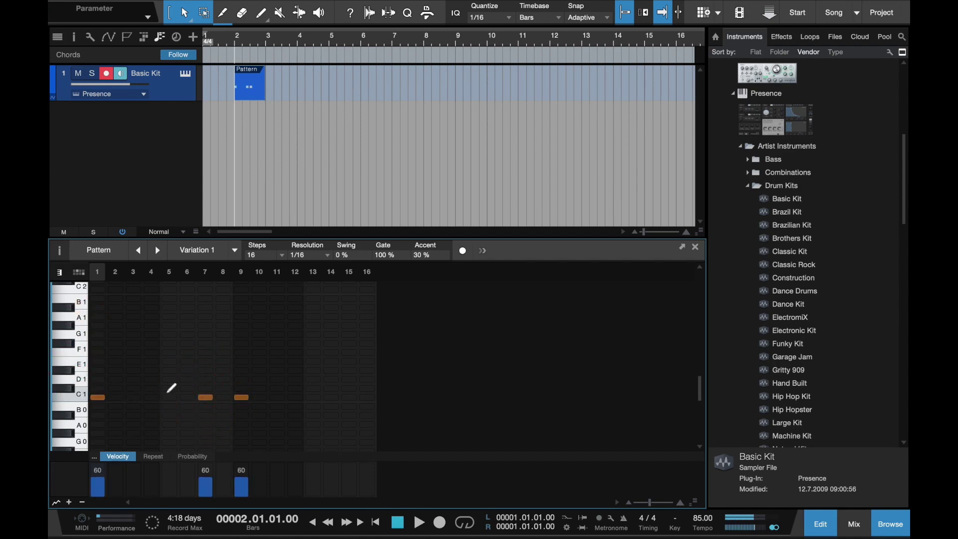
click(81, 380)
click(169, 380)
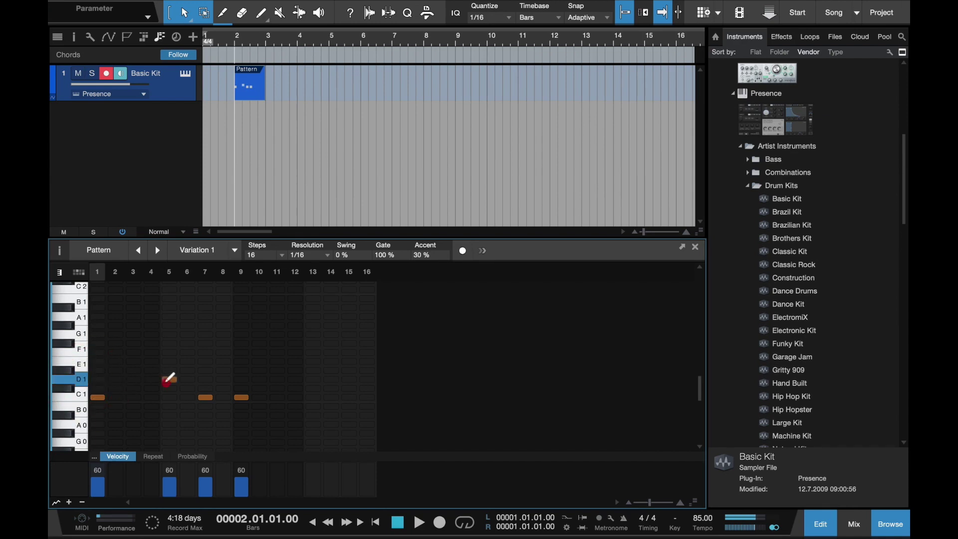
click(313, 379)
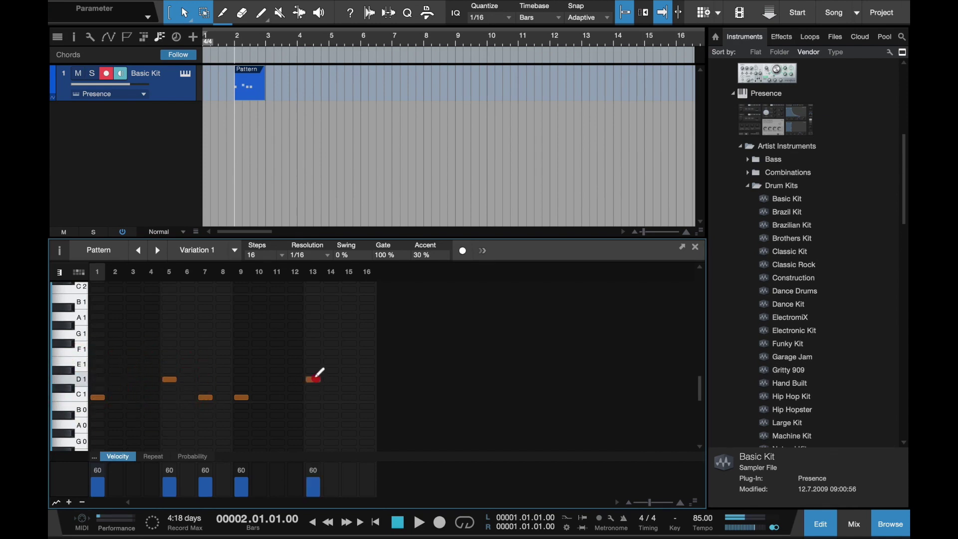
Add F#1 hi-hat hits on steps 1, 3, 11 and 15
click(69, 343)
click(97, 344)
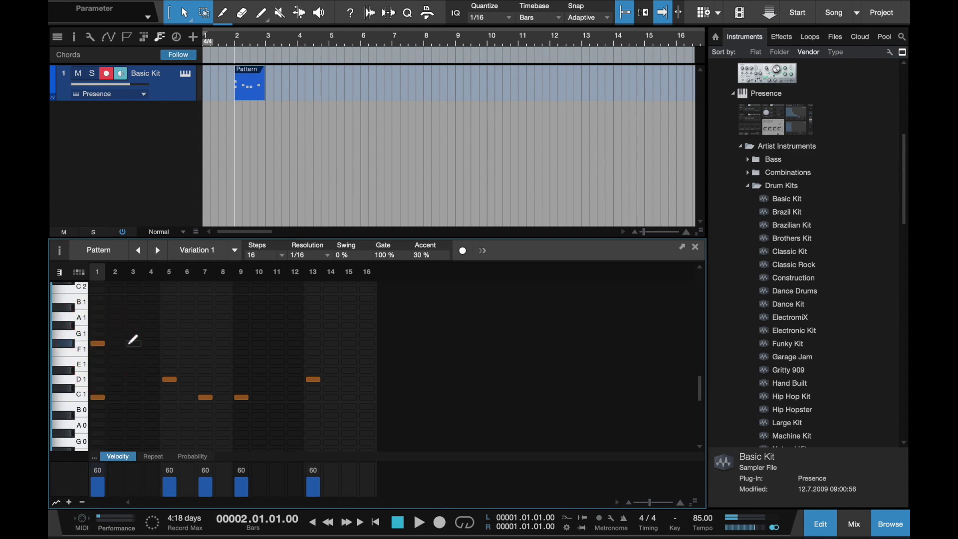
click(133, 343)
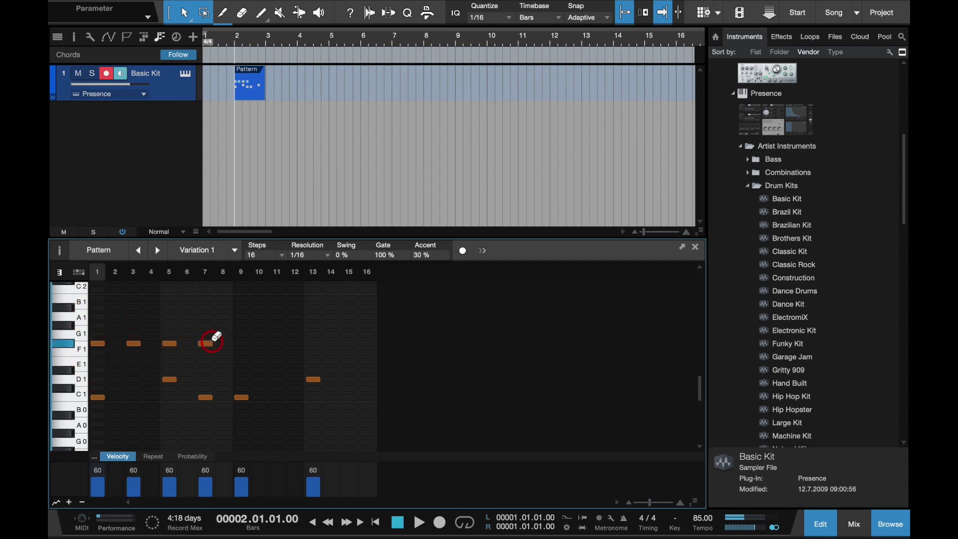
click(276, 343)
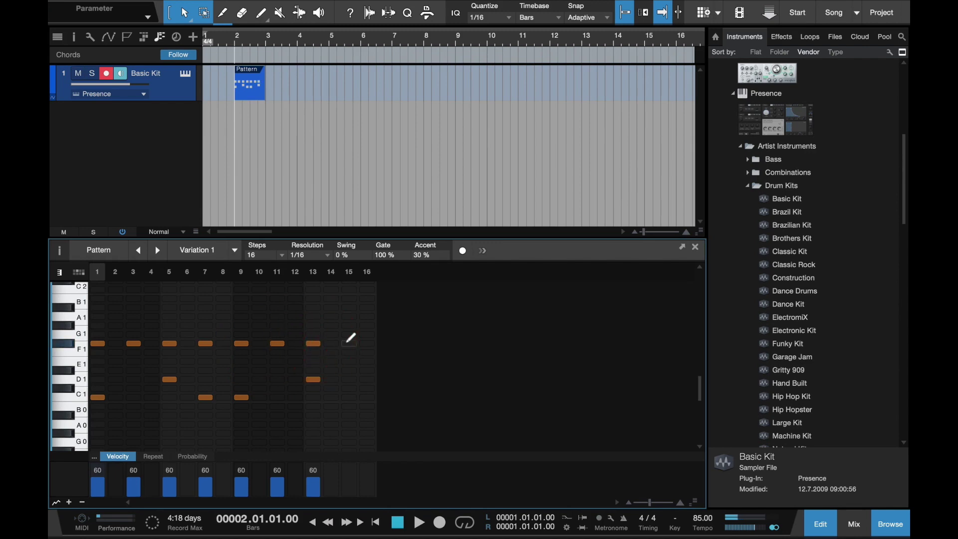
click(349, 343)
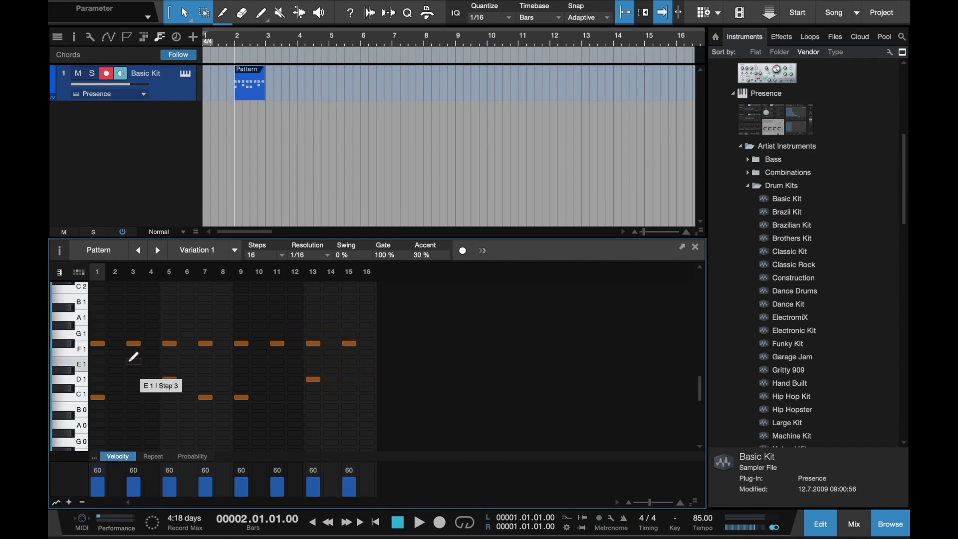
Play the drum pattern, duplicate it three times with D, and return to the song start
key(space)
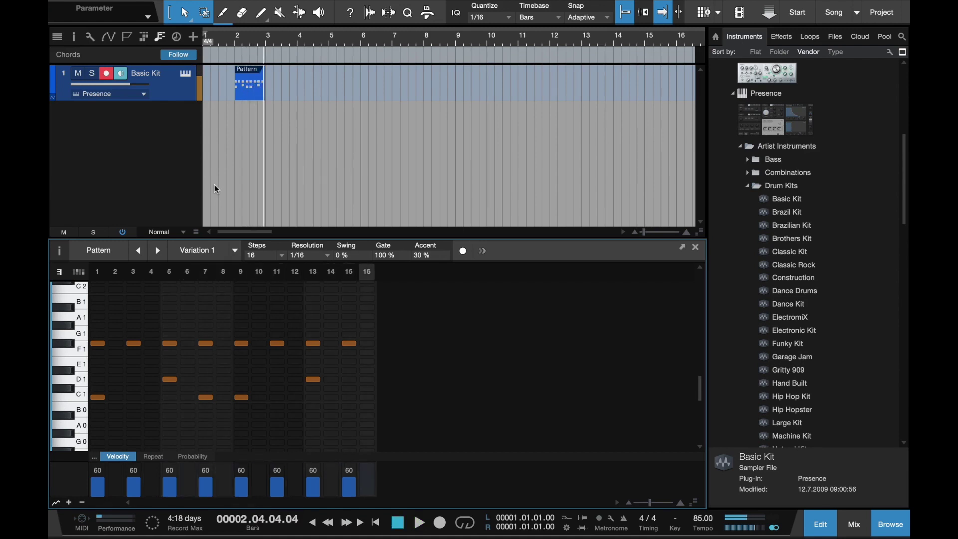
click(258, 93)
key(d)
key(d)
key(d)
key(d)
key(d)
key(d)
key(d)
key(d)
key(d)
key(d)
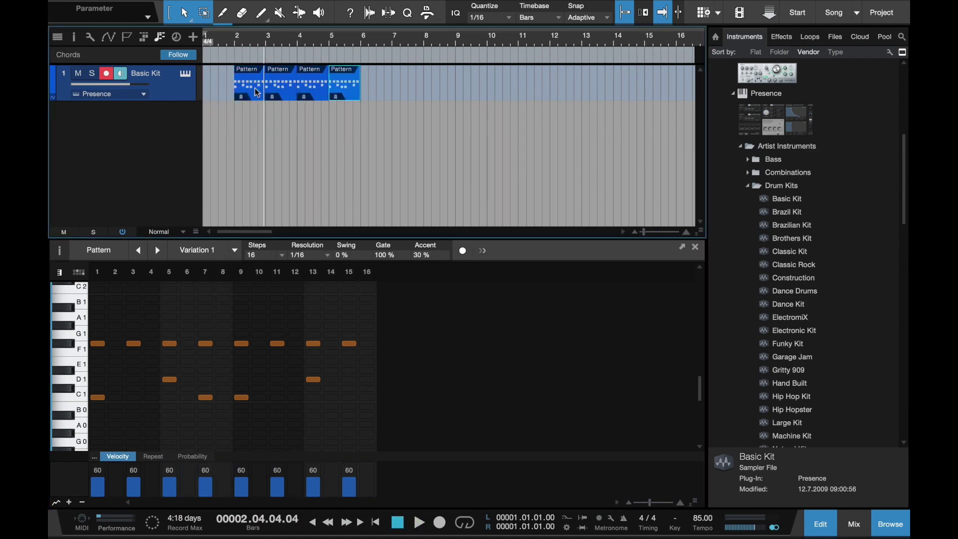
key(d)
key(d)
key(d)
key(d)
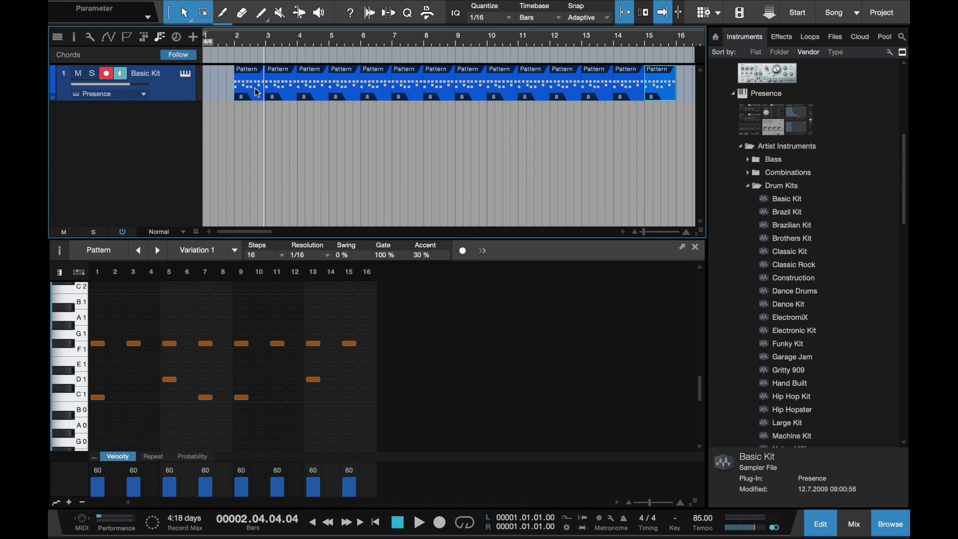
key(d)
key(d)
key(d)
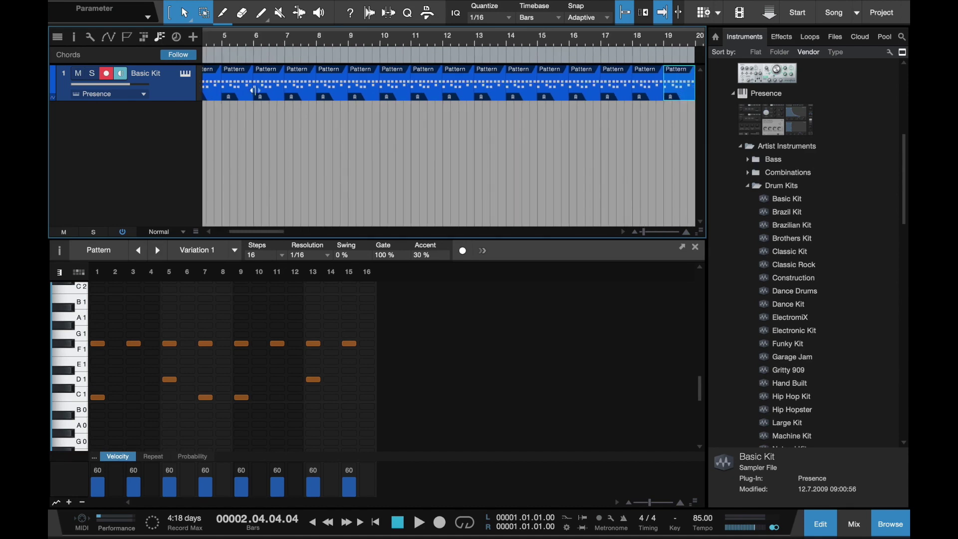
key(Home)
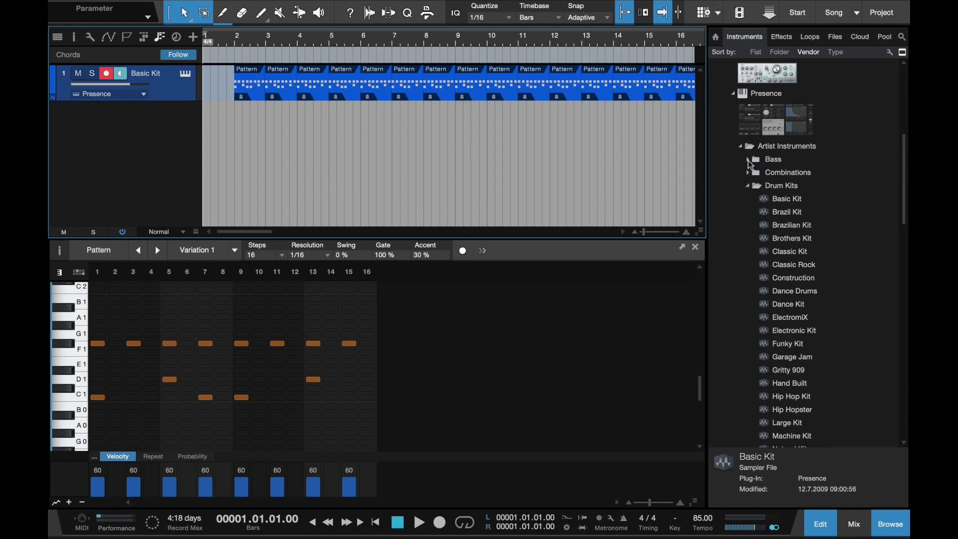
Create a new Presence track with the Synths Big Pad sound and audition it on the keyboard
click(748, 186)
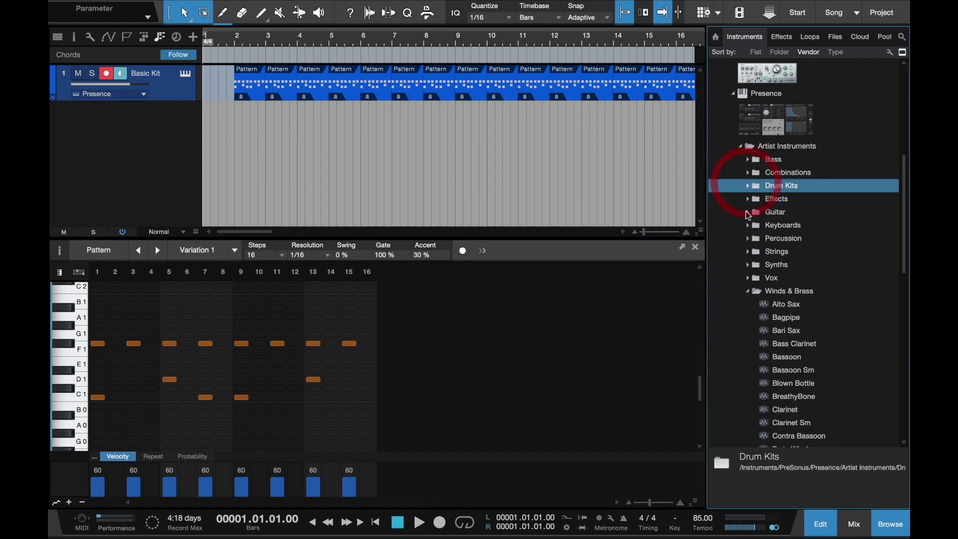
click(746, 291)
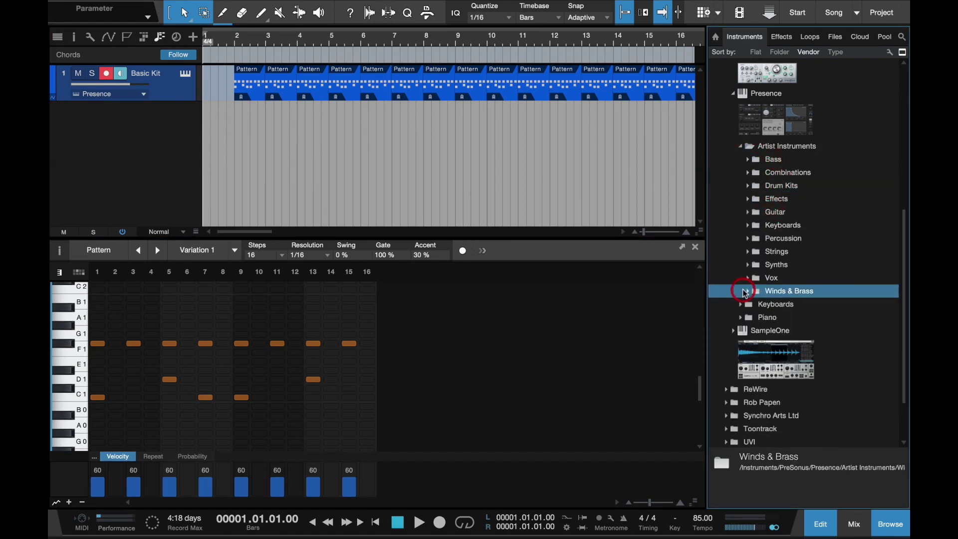
click(748, 265)
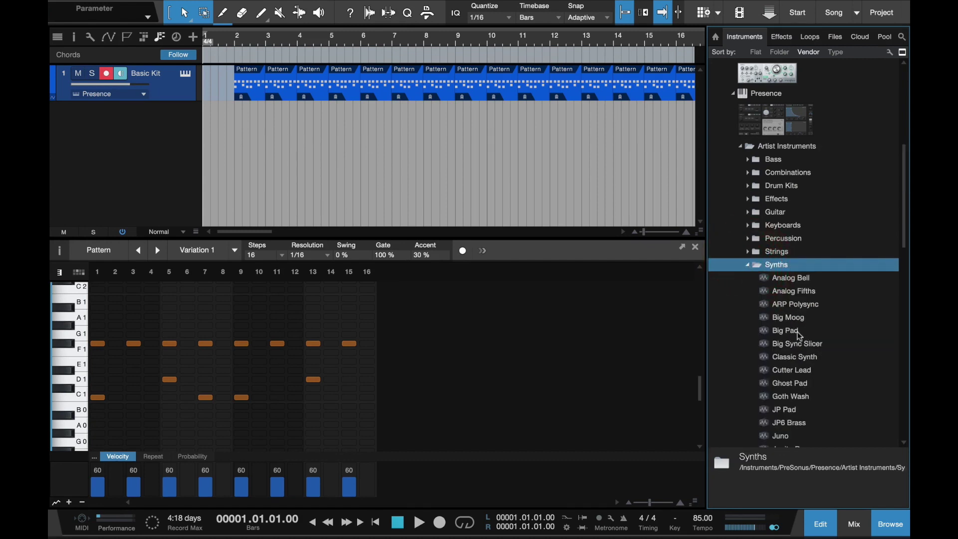
click(799, 333)
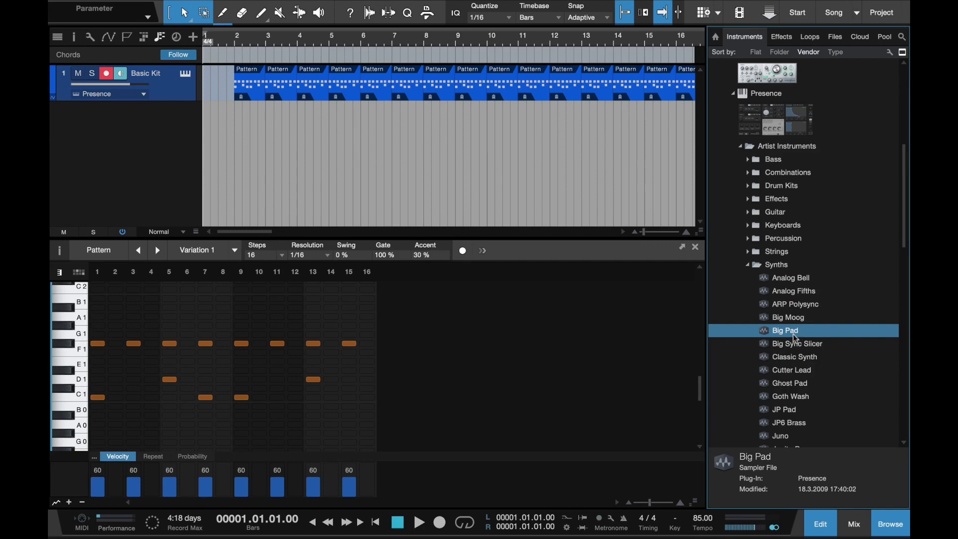
drag(790, 334, 188, 133)
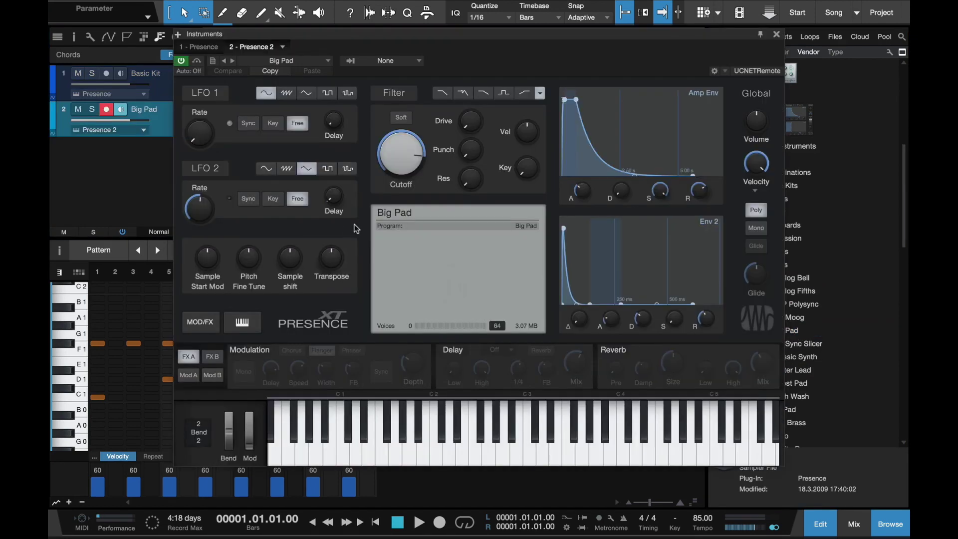
mouse_move(417, 463)
mouse_down()
mouse_move(413, 450)
mouse_move(467, 455)
mouse_move(453, 452)
mouse_up()
click(494, 456)
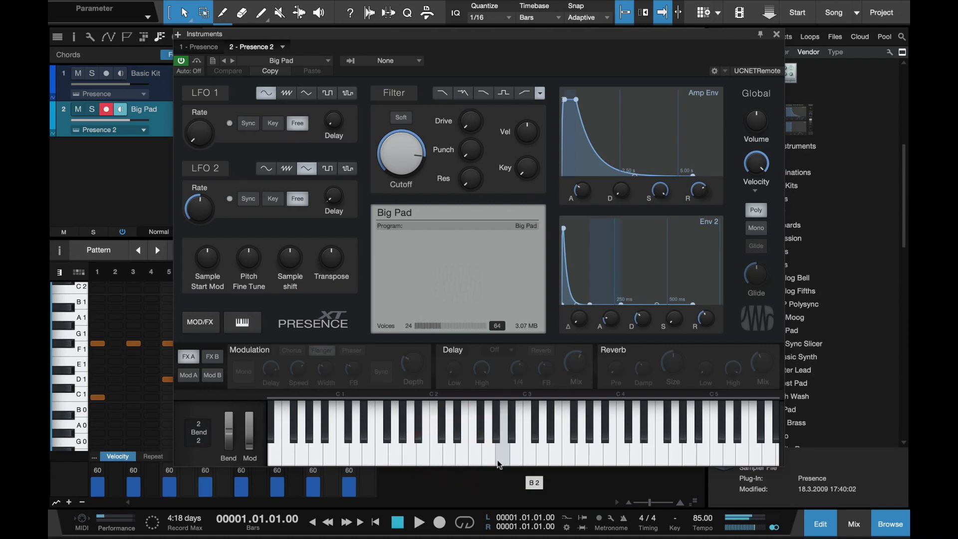
click(492, 462)
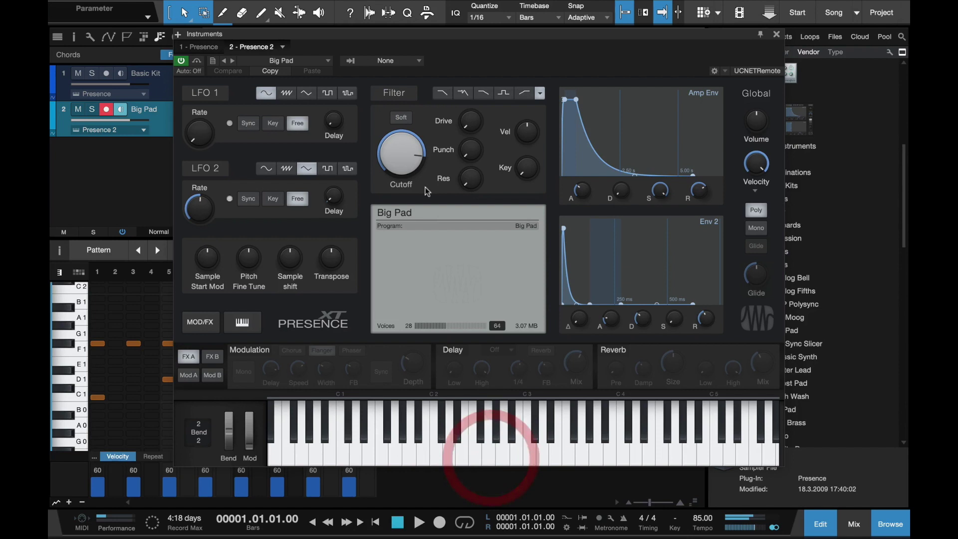
Lower the Big Pad filter cutoff and add a little drive, auditioning notes around C3, then close the editor
drag(402, 152, 409, 180)
drag(489, 451, 506, 455)
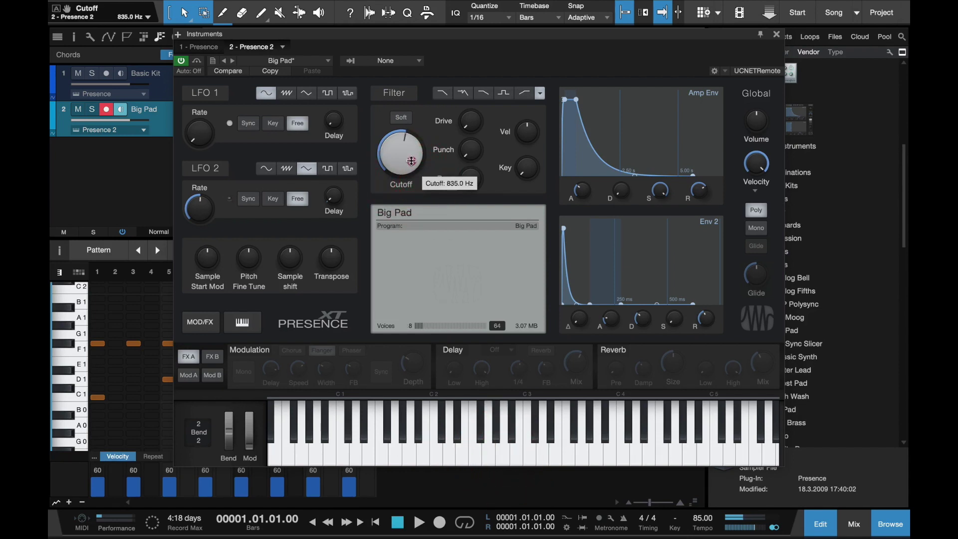
drag(412, 159, 412, 166)
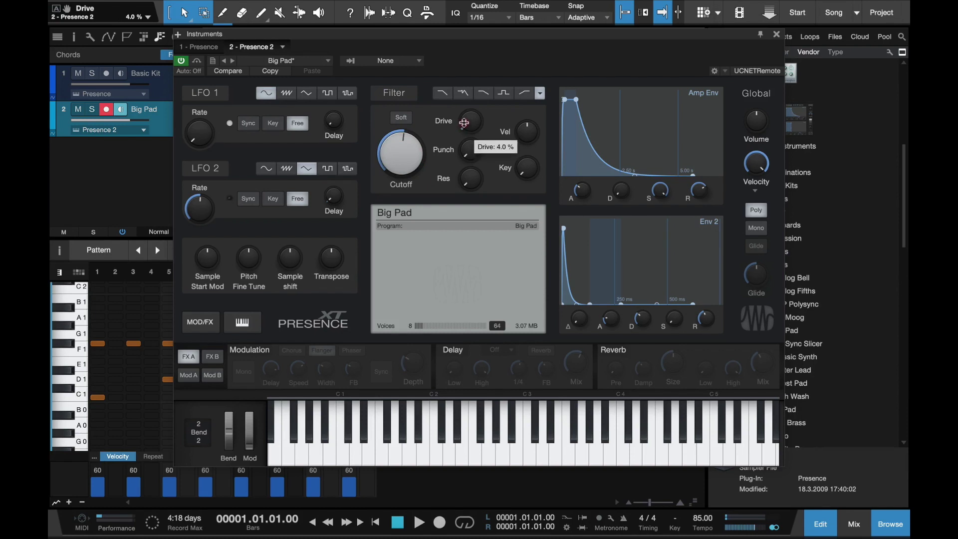
drag(463, 127, 460, 123)
click(535, 456)
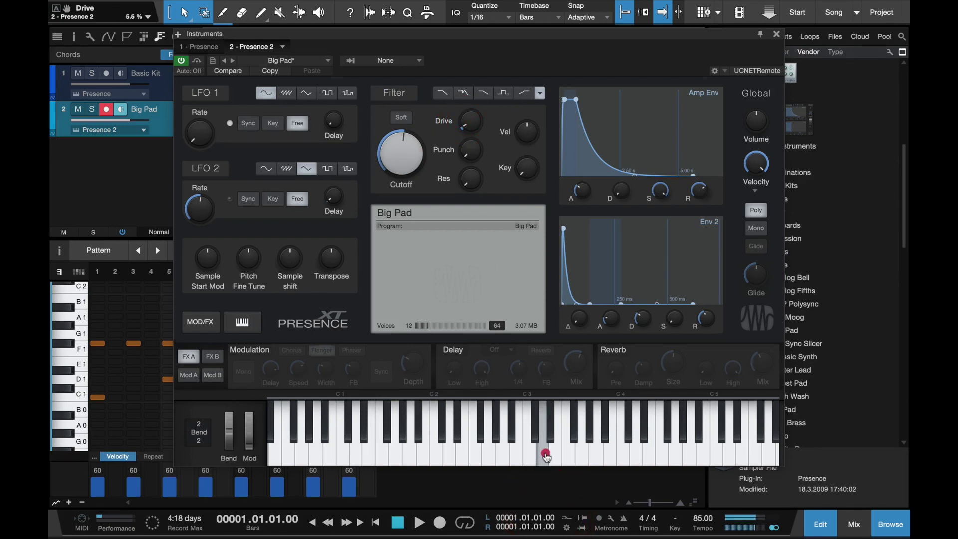
click(543, 452)
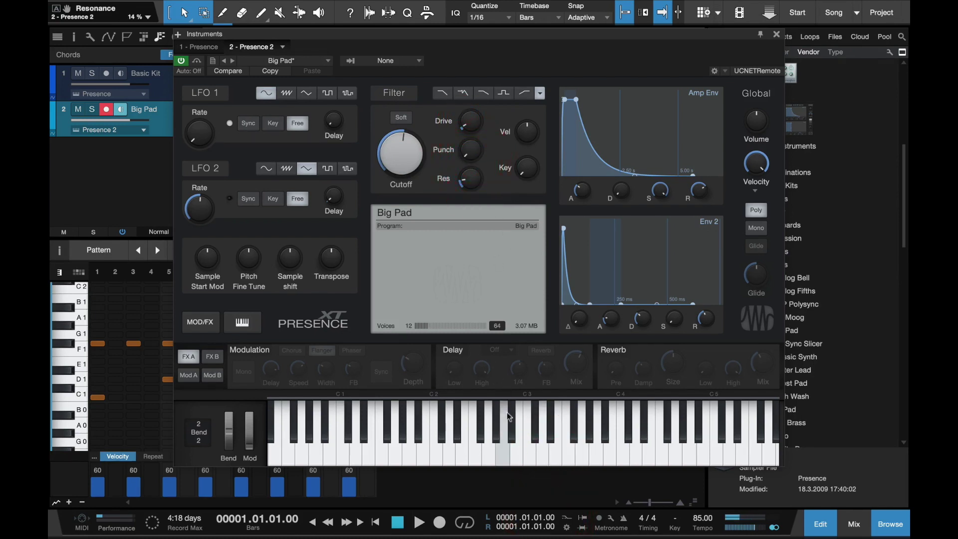
click(505, 454)
click(530, 453)
click(553, 457)
click(675, 204)
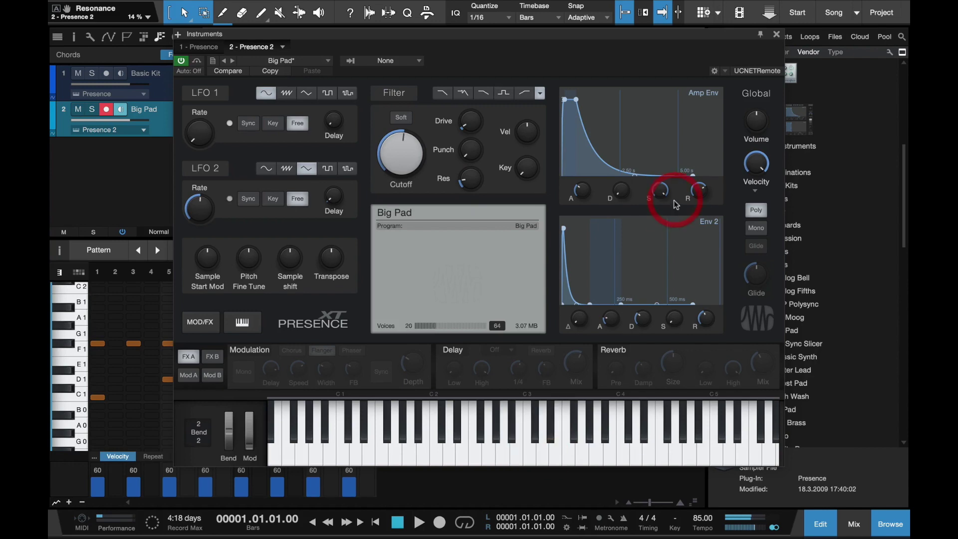
click(777, 37)
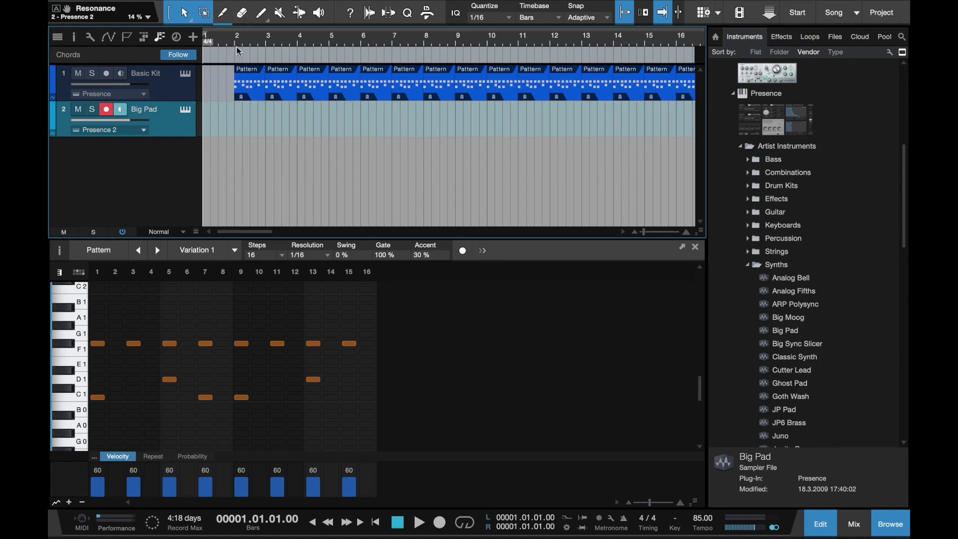
Insert a new pattern at bar 2 on the Big Pad track
mouse_move(222, 4)
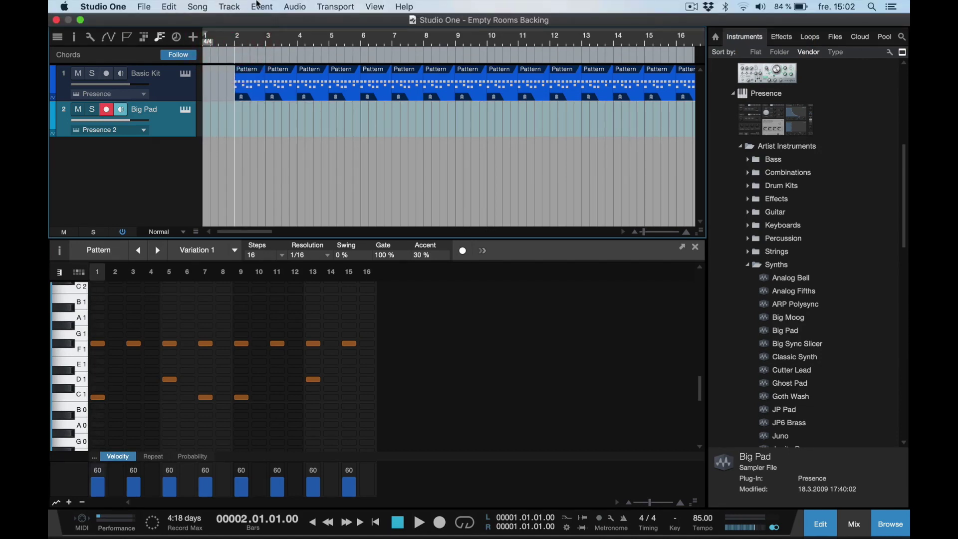
click(260, 6)
click(292, 351)
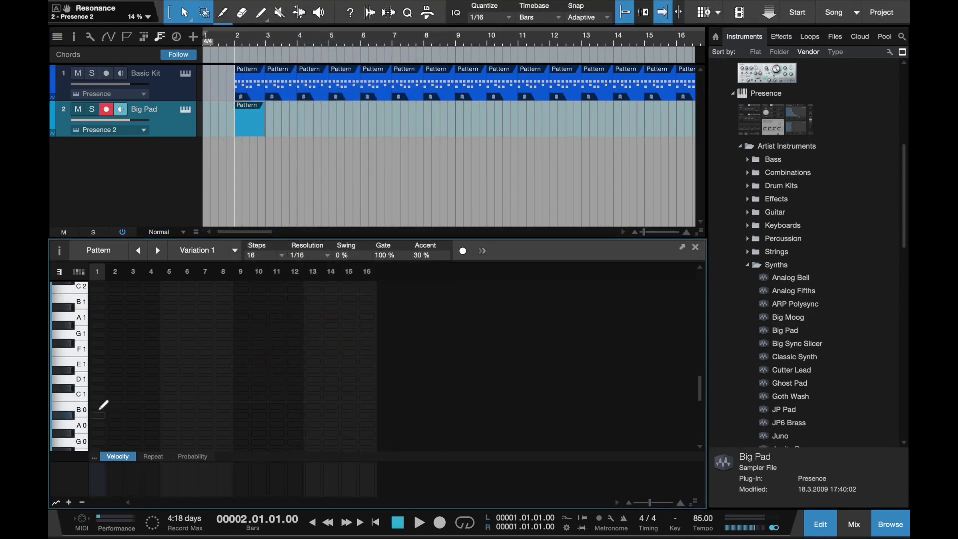
Enter a D minor chord of D2, D3, F3 and A3 on step 1 of the pad pattern
scroll(100, 363, up, 4)
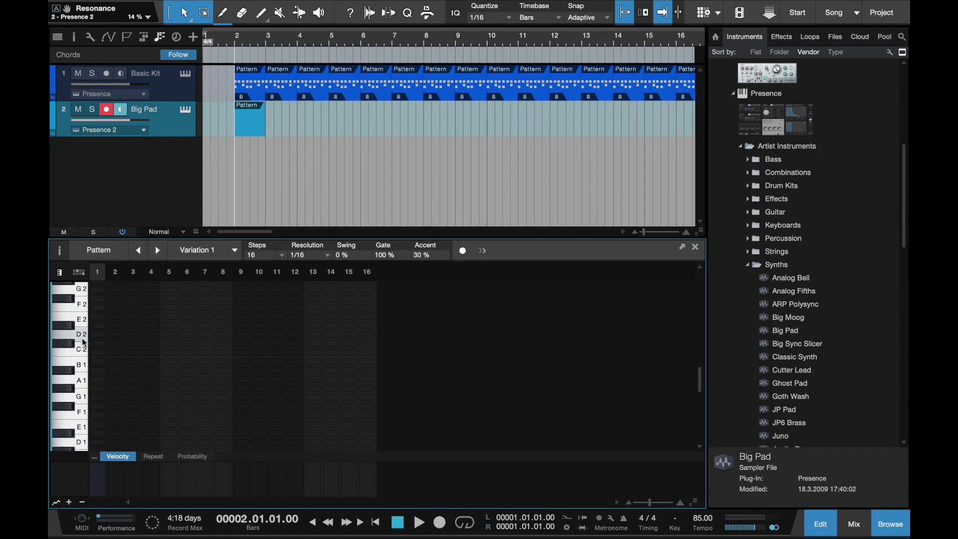
scroll(80, 357, up, 1)
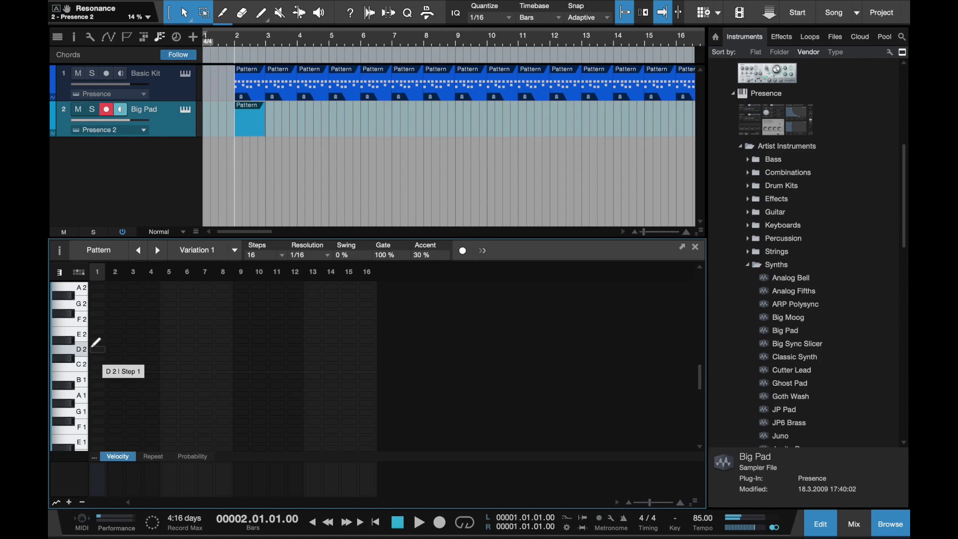
click(93, 346)
scroll(96, 345, up, 8)
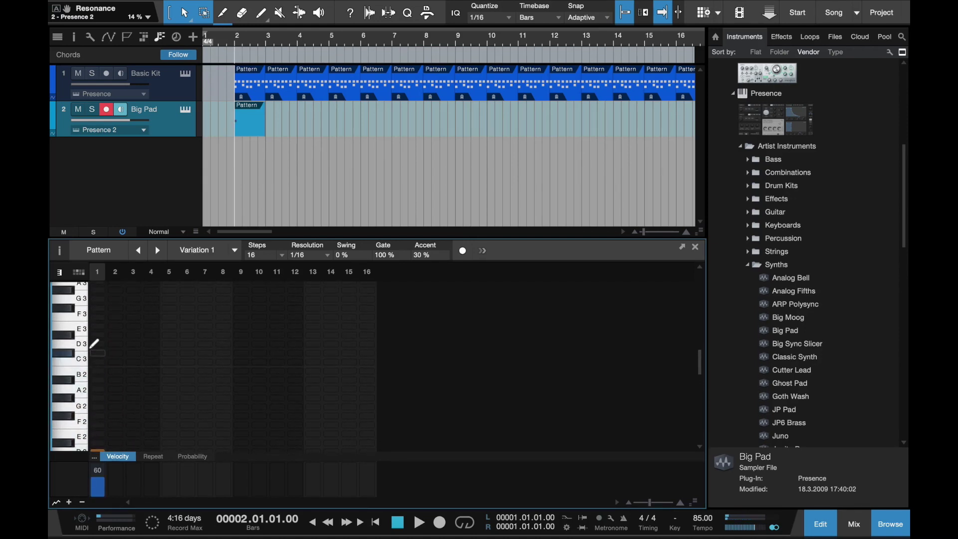
click(95, 343)
scroll(96, 324, up, 3)
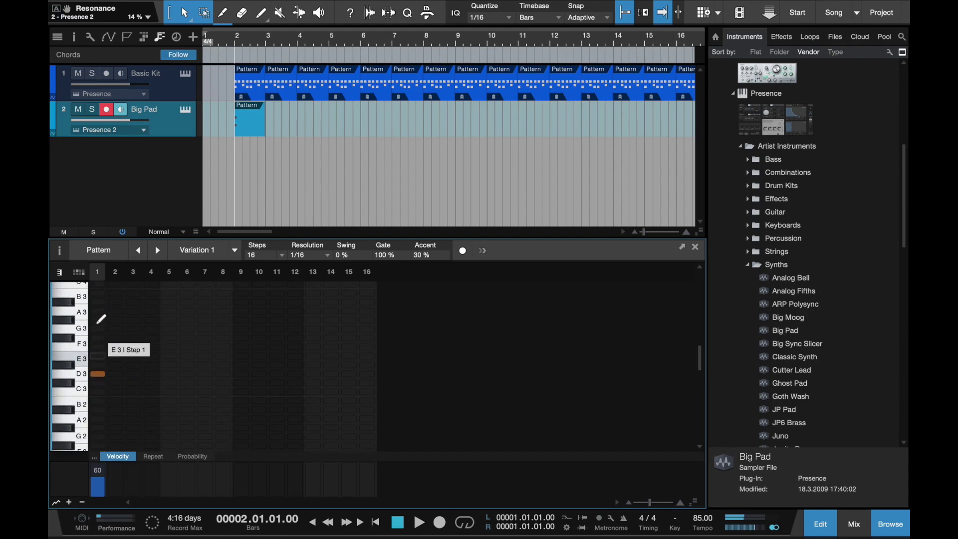
click(98, 310)
click(98, 311)
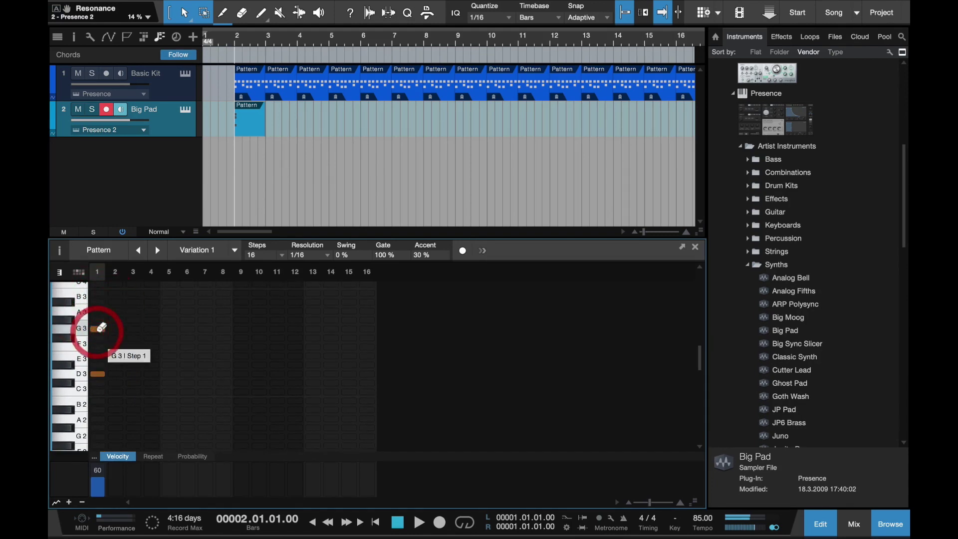
click(97, 343)
click(97, 311)
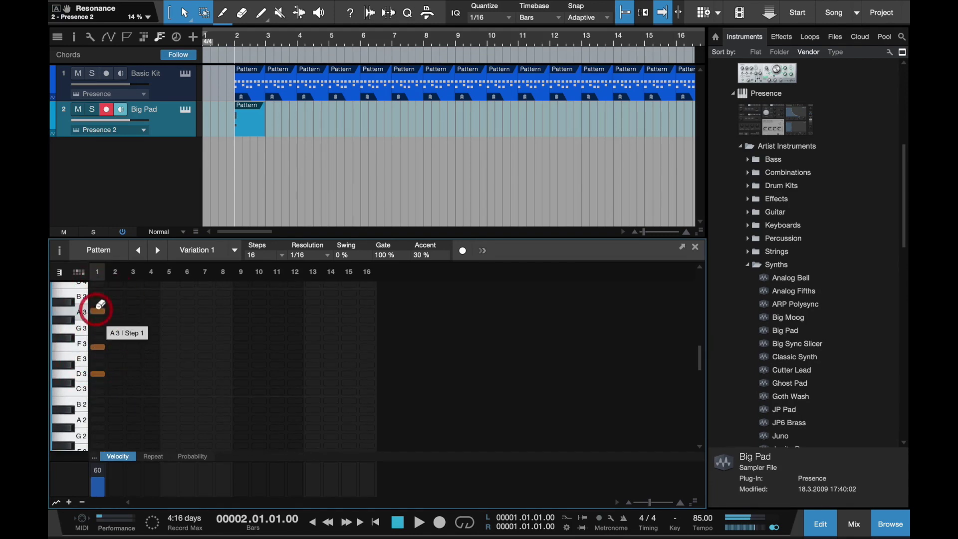
scroll(113, 341, down, 3)
scroll(112, 342, down, 3)
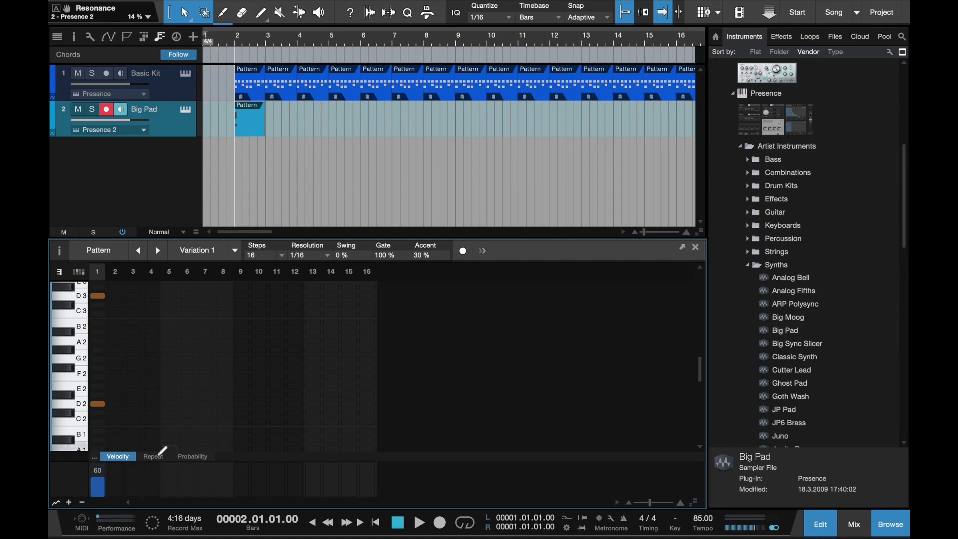
Add a MIDI Controllers > Sustain lane to the Big Pad pattern and begin entering sustain values
click(94, 457)
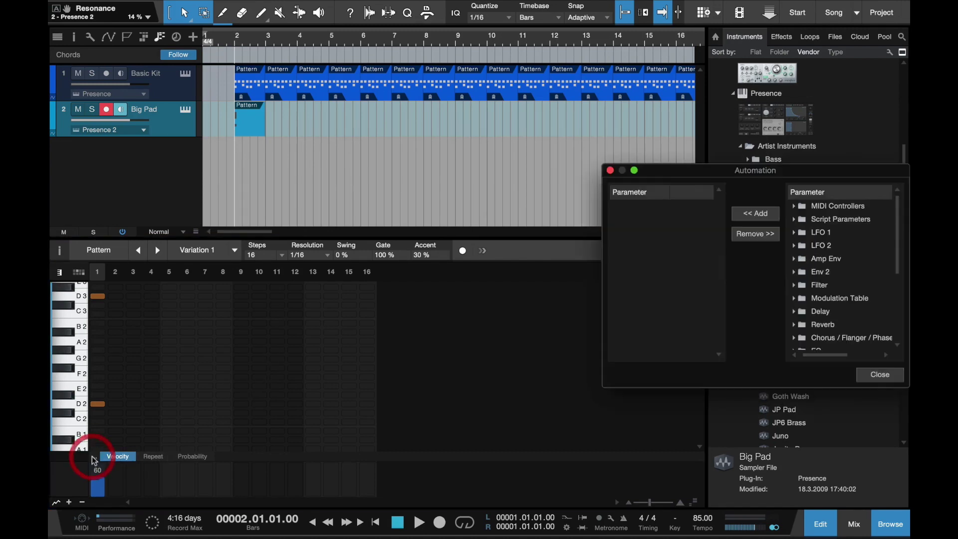
click(797, 207)
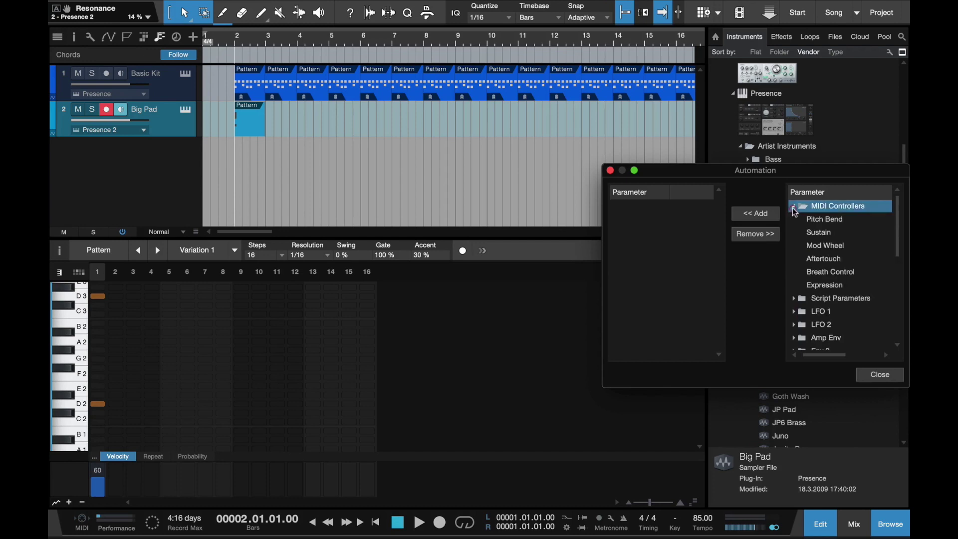
click(821, 233)
click(755, 213)
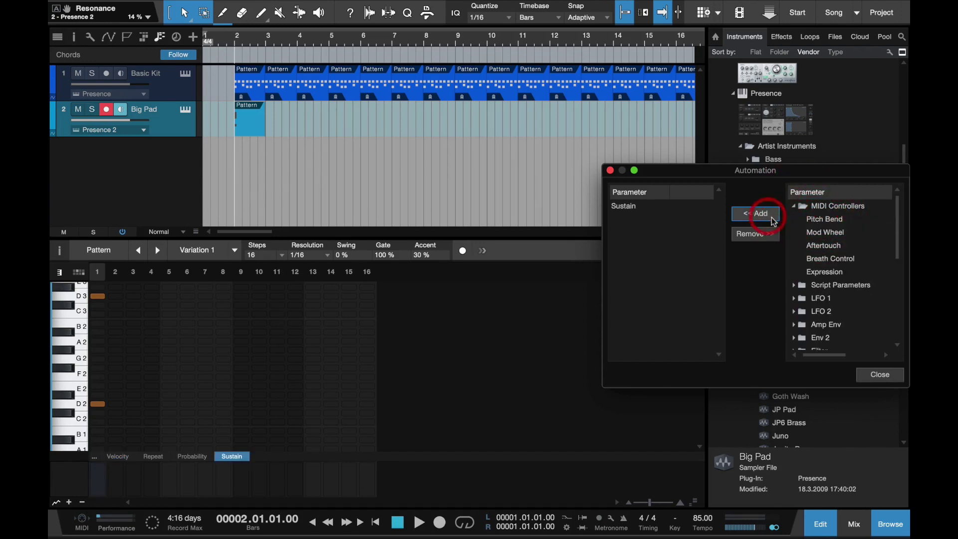
click(880, 374)
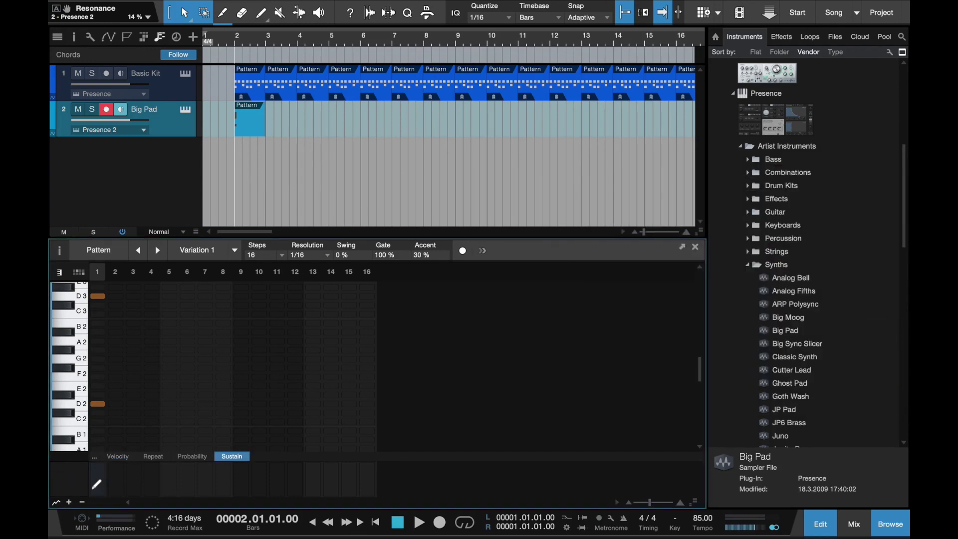
click(98, 484)
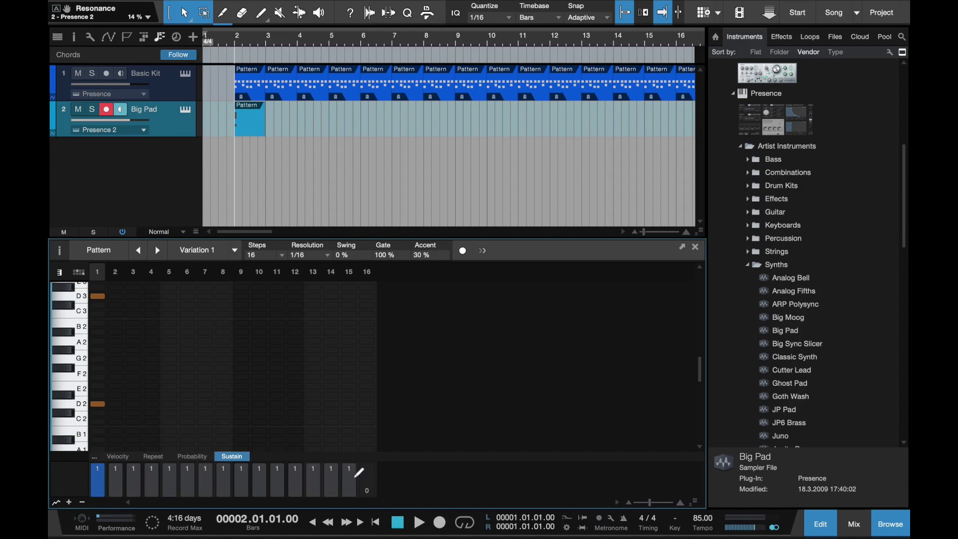
Duplicate the Big Pad pattern repeatedly with D so it extends to bar 20
click(251, 131)
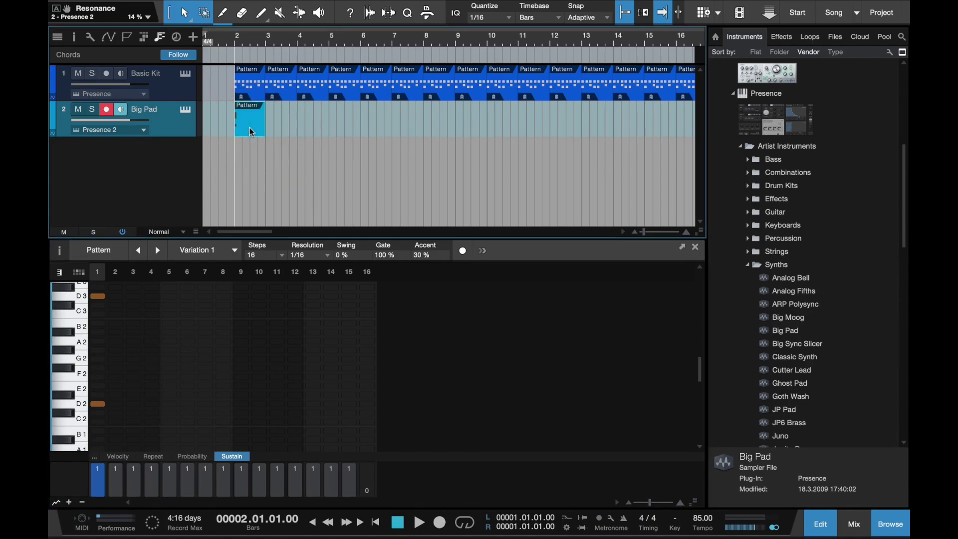
key(d)
key(d)
key(d)
key(d)
key(d)
key(d)
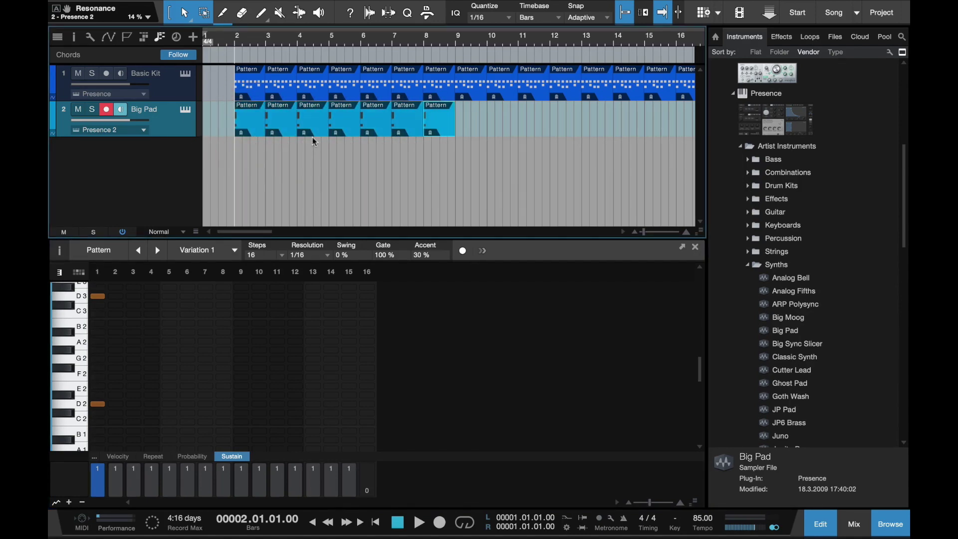
key(w)
key(d)
key(d)
key(d)
key(d)
key(d)
key(d)
key(d)
key(d)
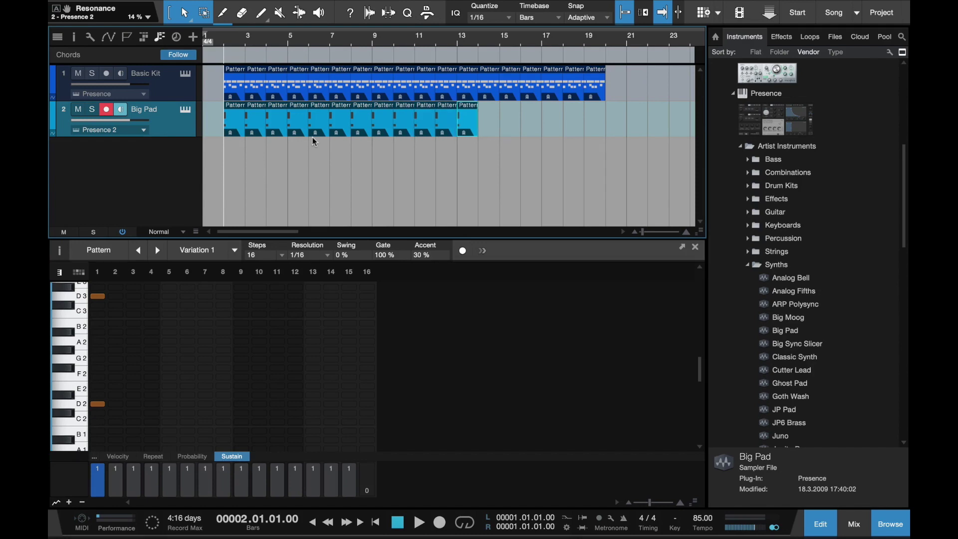
key(d)
key(d)
key(d)
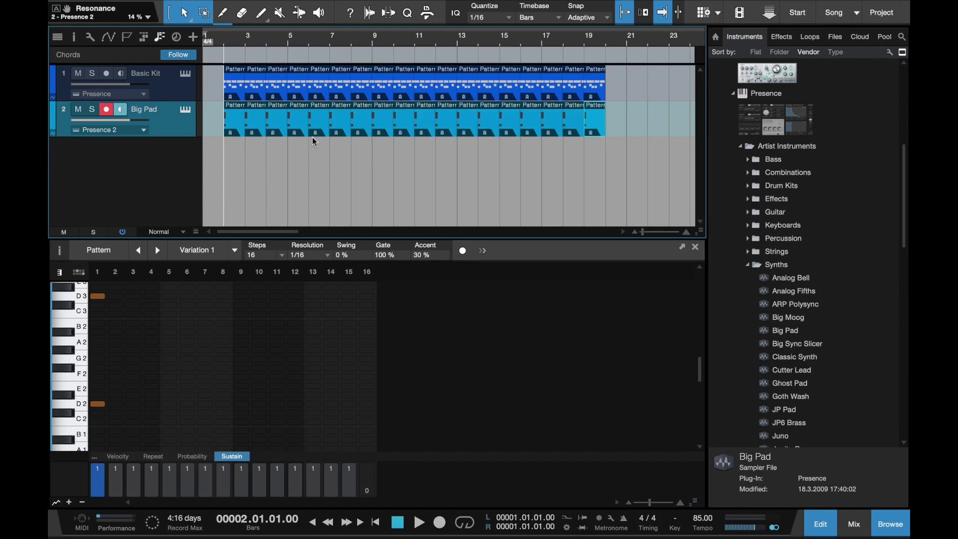
scroll(313, 141, down, 2)
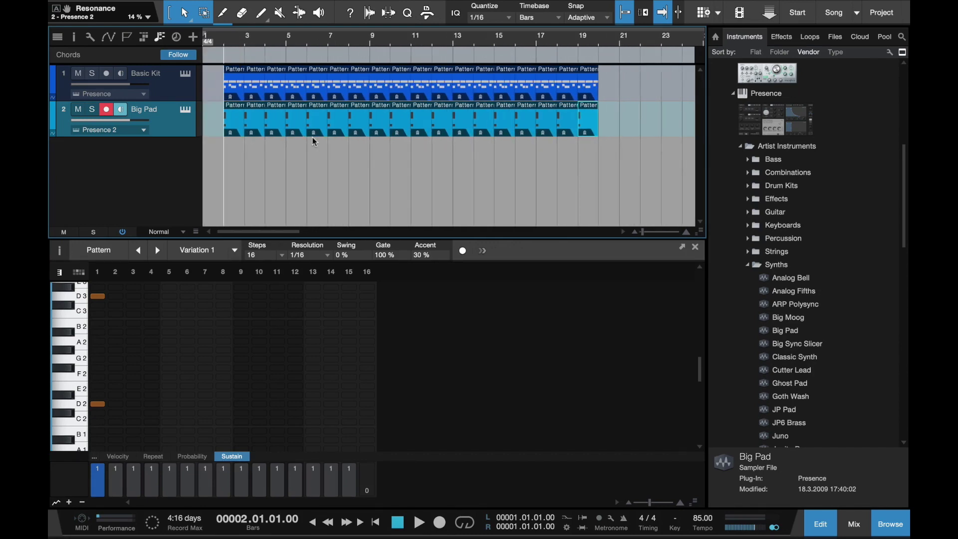
scroll(314, 142, up, 3)
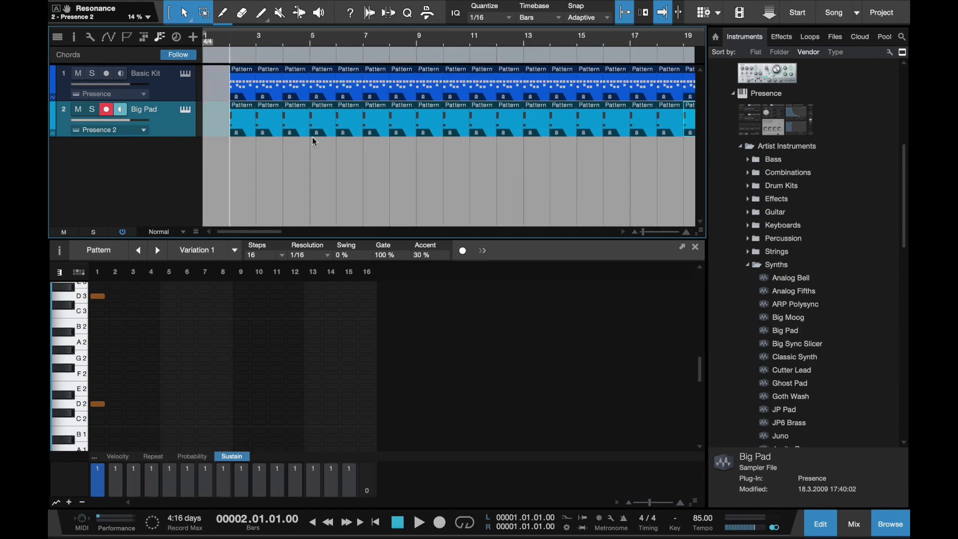
During playback, set Big Pad's filter to about 552 Hz cutoff, higher resonance and 10% drive, then stop
click(107, 110)
key(space)
click(187, 109)
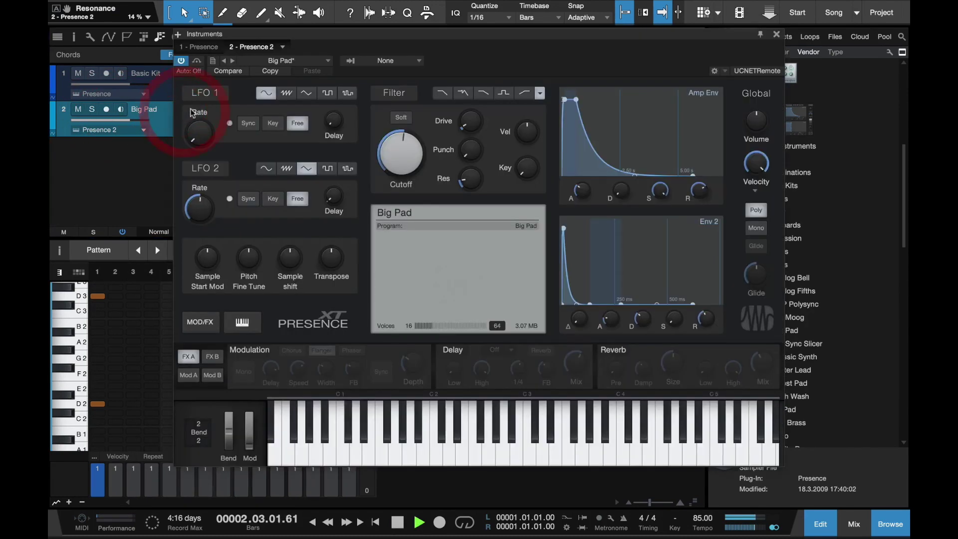
drag(421, 163, 414, 162)
drag(469, 179, 496, 194)
click(473, 117)
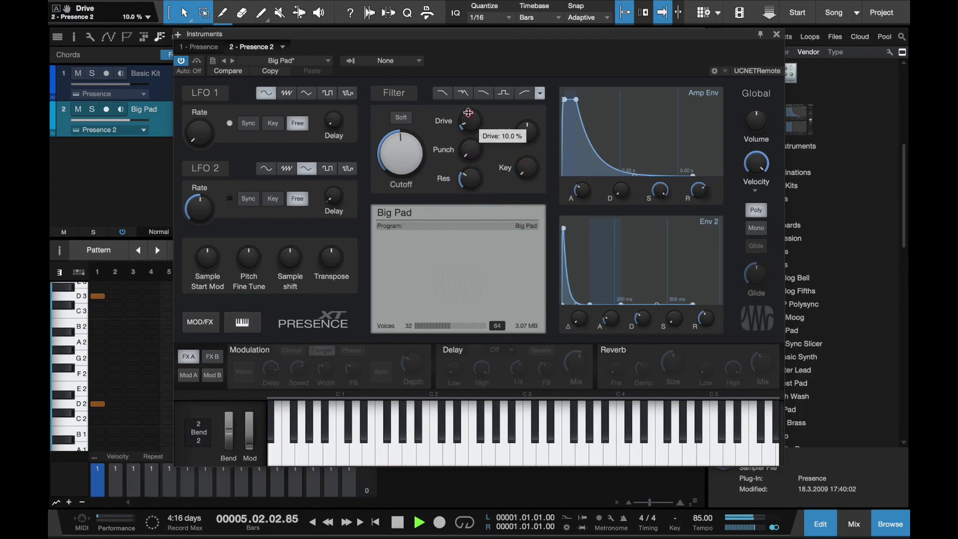
click(777, 35)
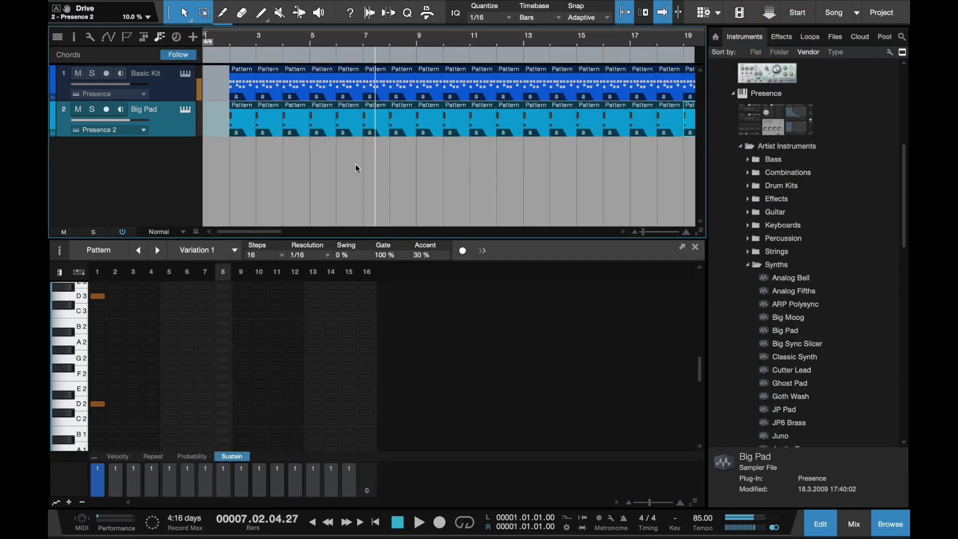
key(space)
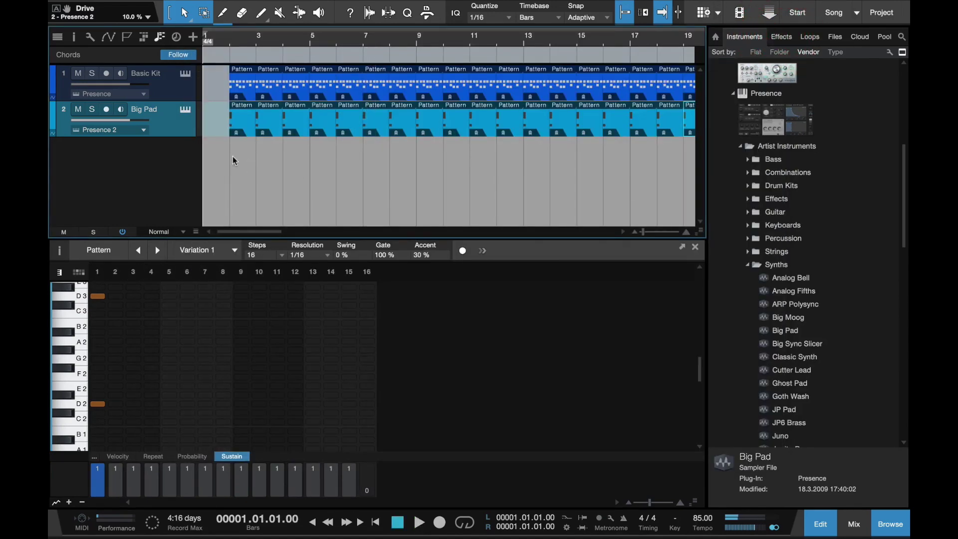
Create a track with the Fat Fingers bass preset from Presence Bass, audition it, and close Presence XT
click(753, 160)
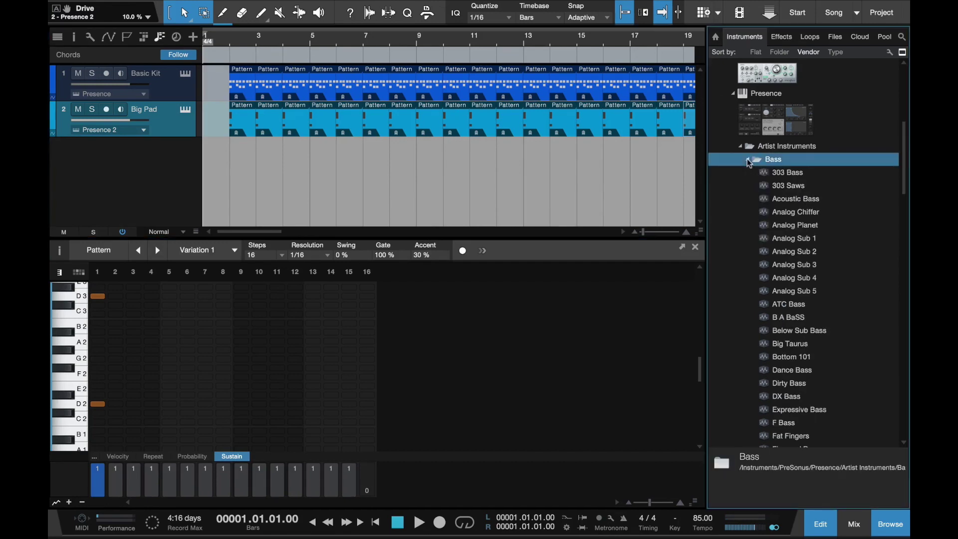
scroll(784, 319, down, 3)
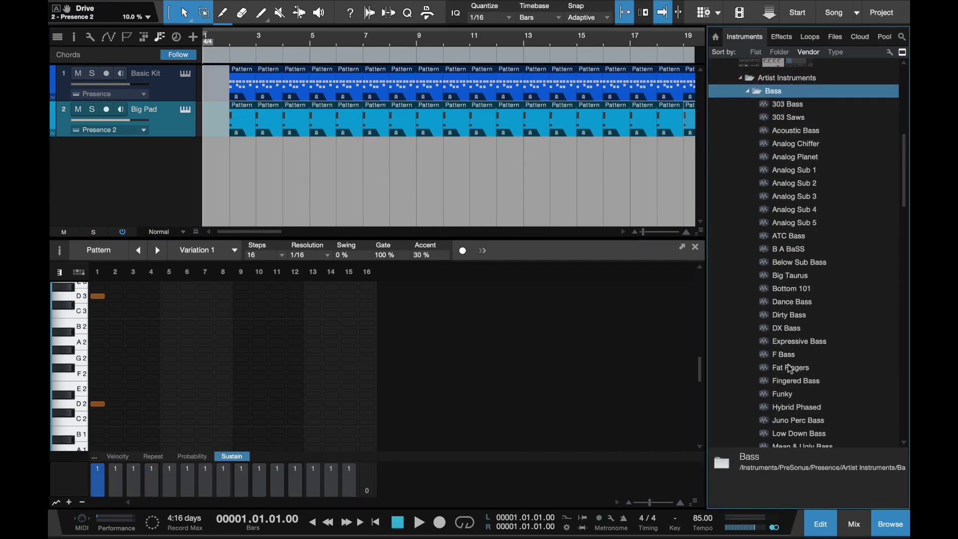
click(790, 368)
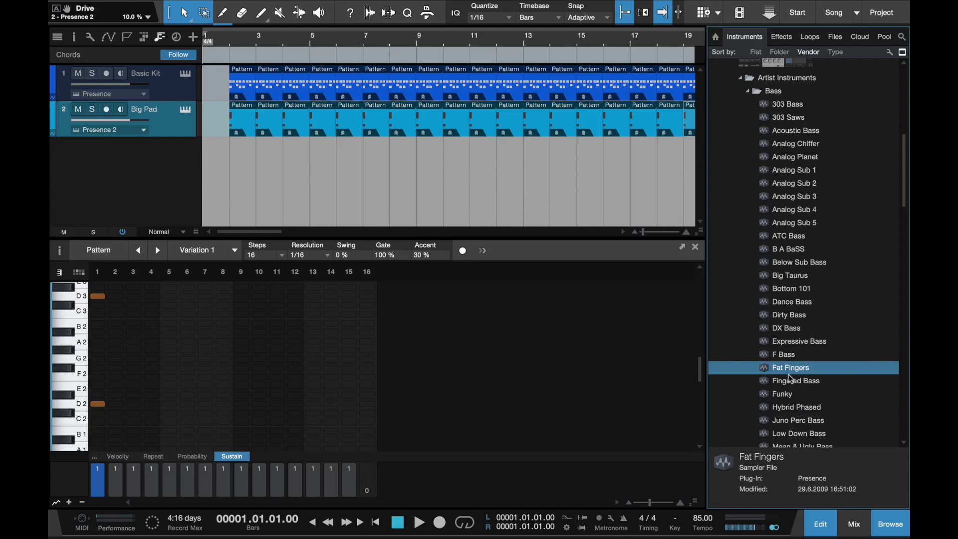
drag(790, 372, 127, 162)
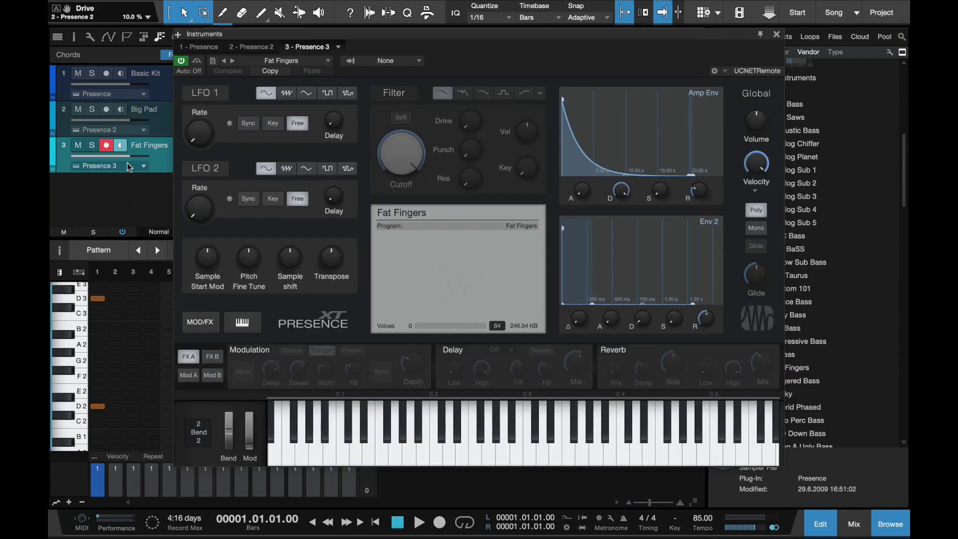
drag(462, 450, 450, 452)
click(778, 35)
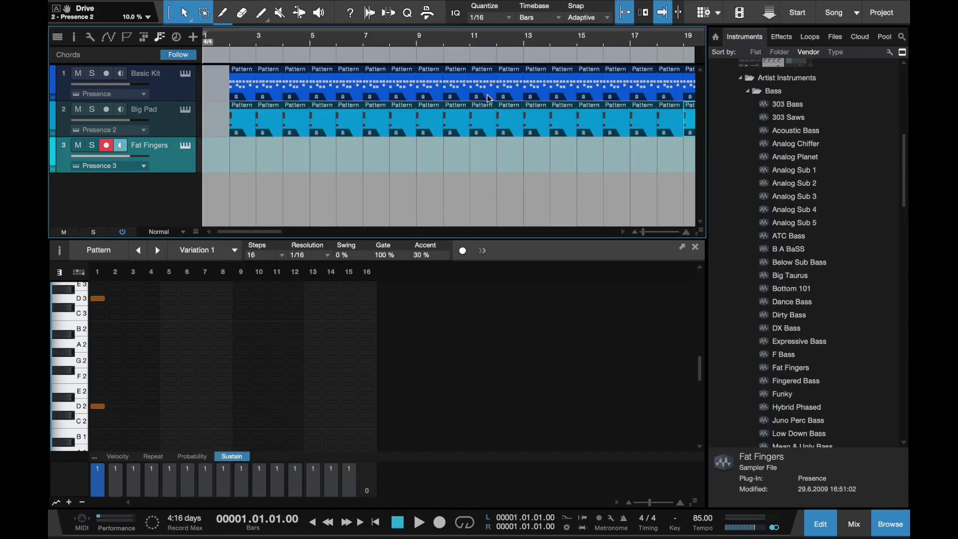
Insert a new pattern at bar 2 on the Fat Fingers bass track
click(234, 47)
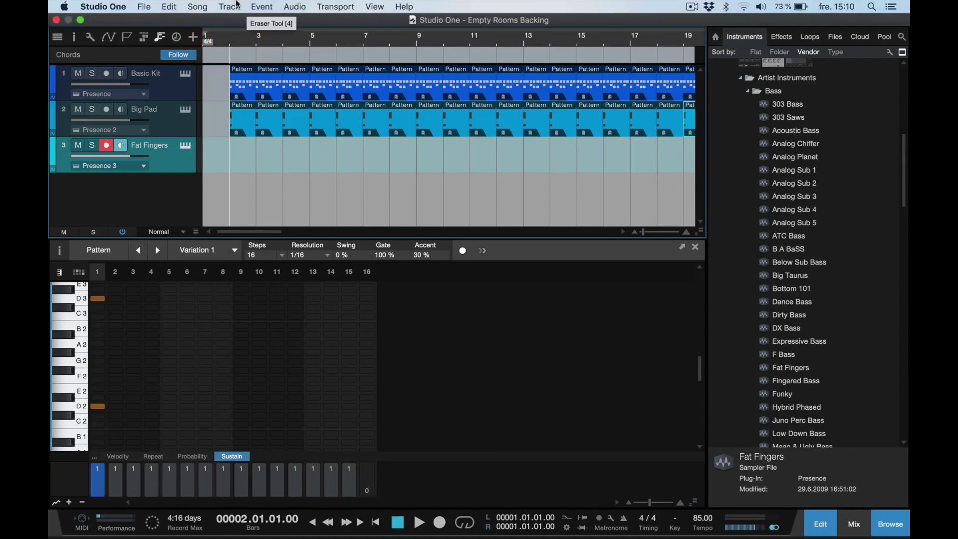
click(262, 6)
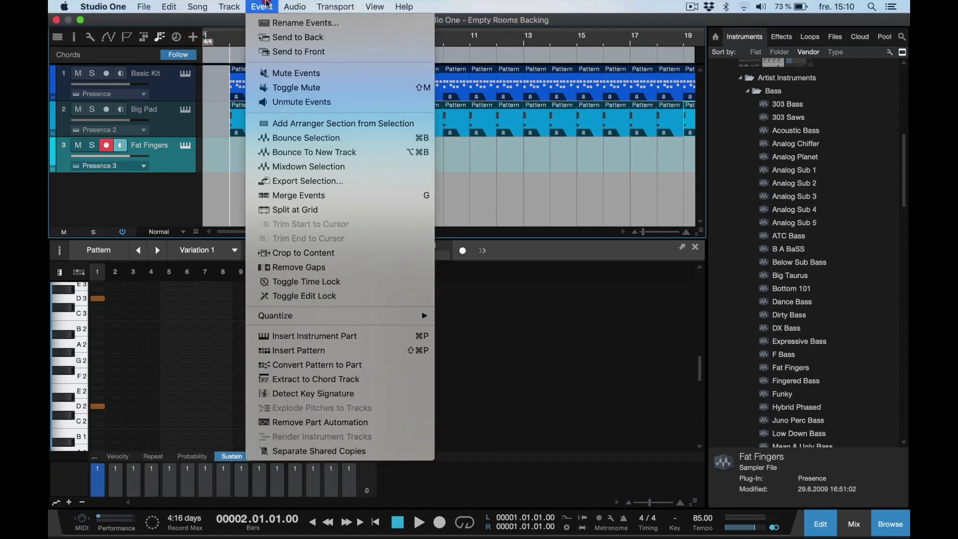
click(293, 350)
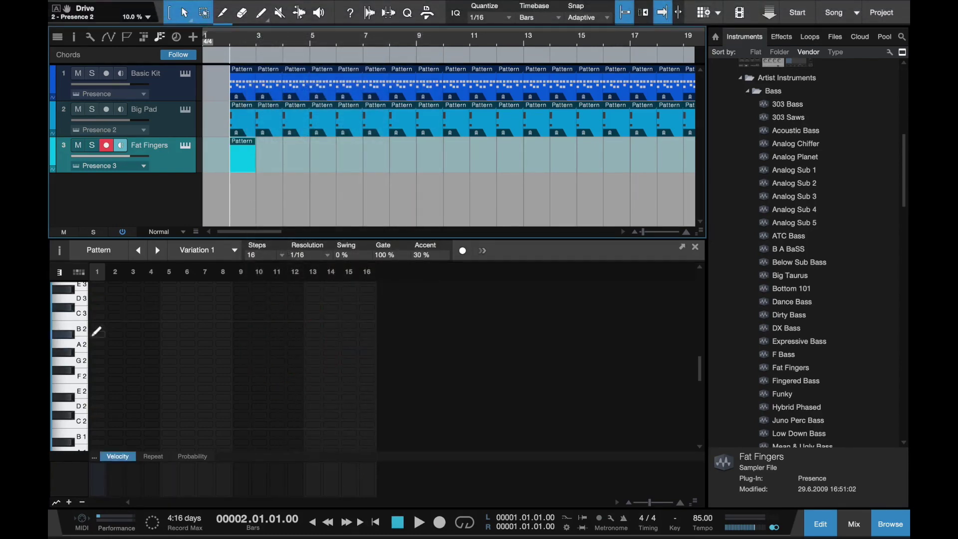
Enter D2 bass notes on steps 1, 7 and 9 of the pattern
click(82, 299)
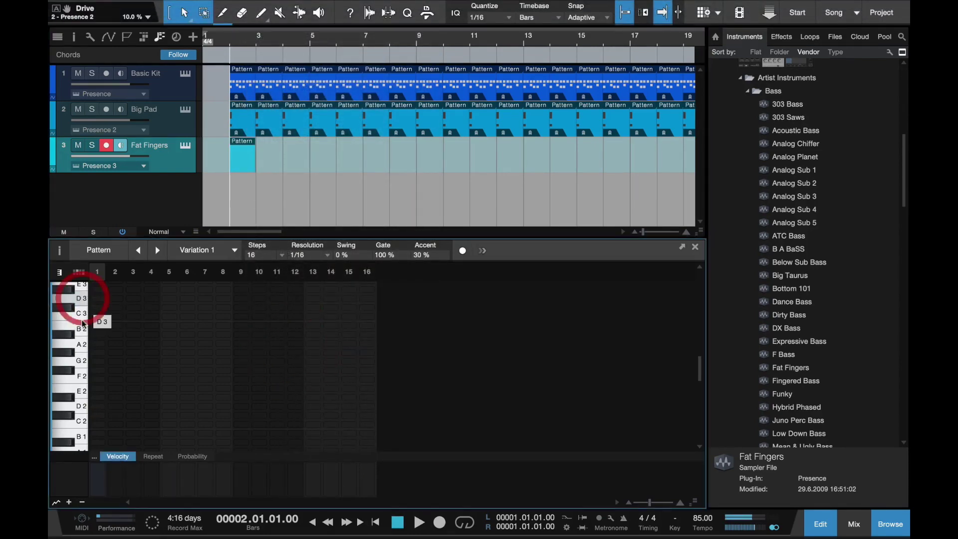
click(79, 392)
click(80, 407)
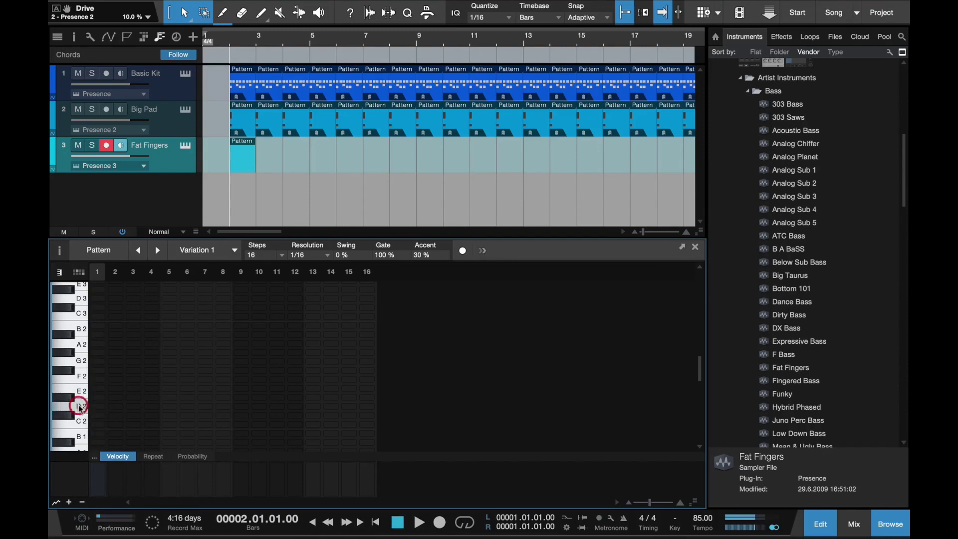
click(98, 406)
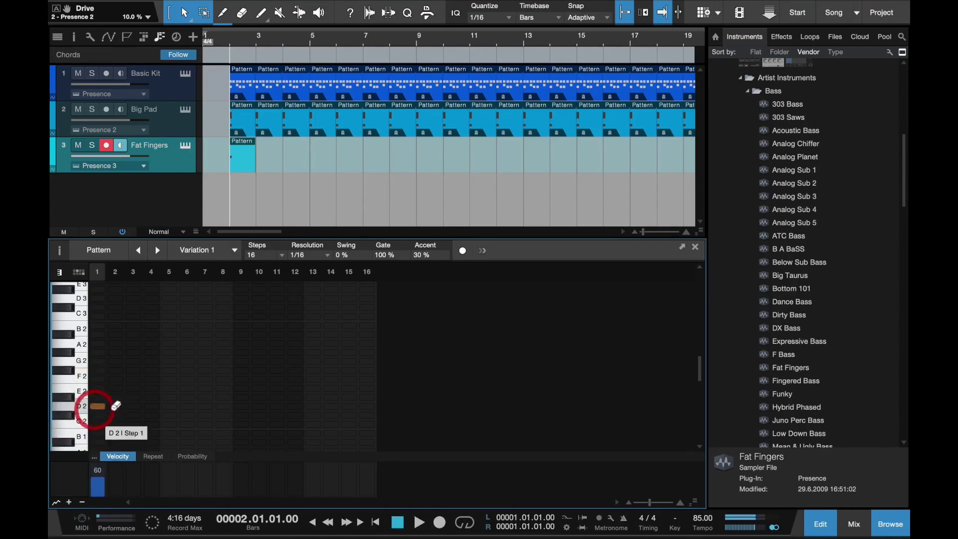
click(205, 406)
click(241, 406)
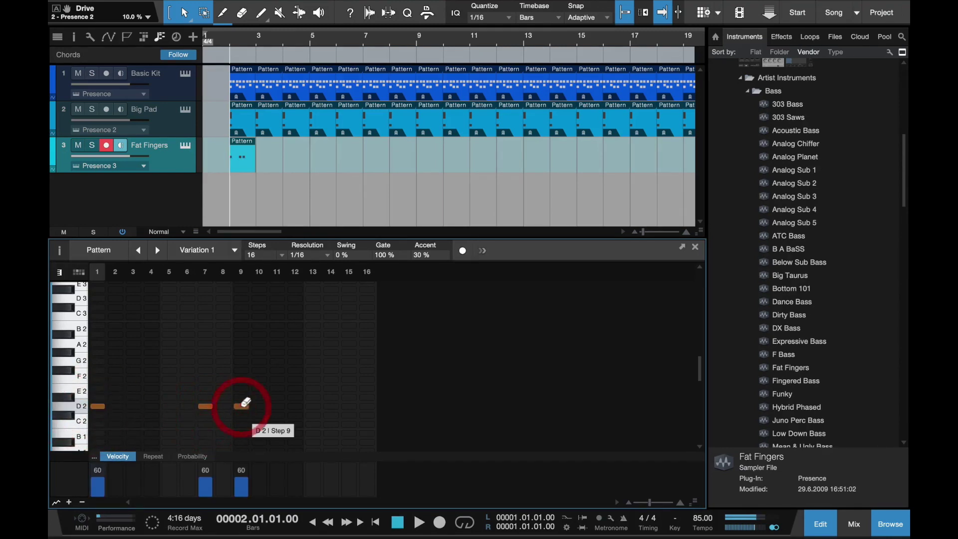
Add a Sustain lane to the bass pattern, releasing sustain only at steps 6 and 16
click(94, 457)
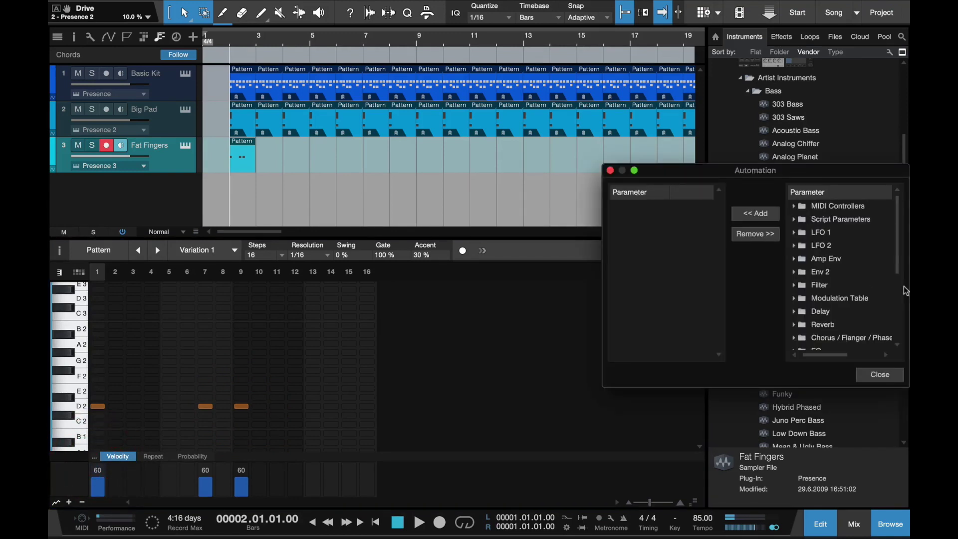
click(795, 206)
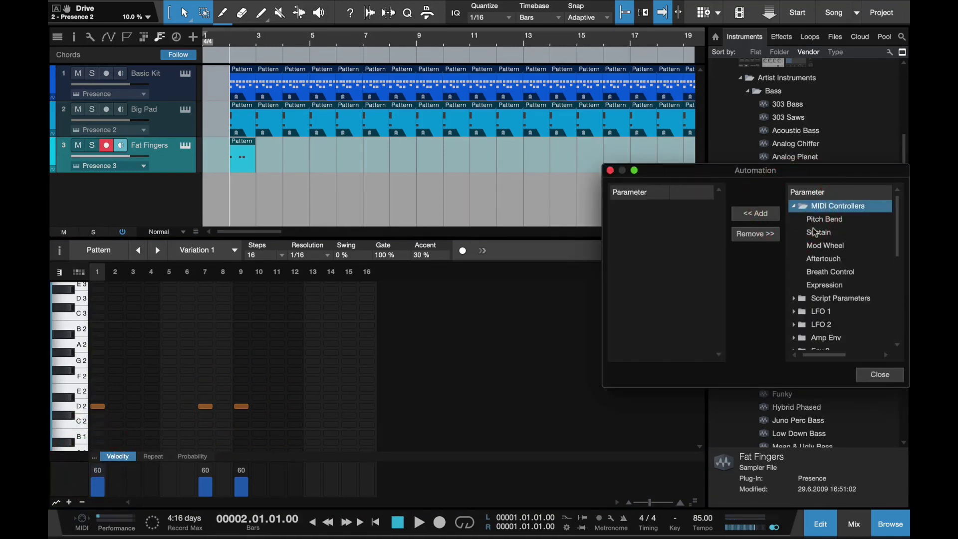
click(822, 232)
click(756, 213)
click(879, 374)
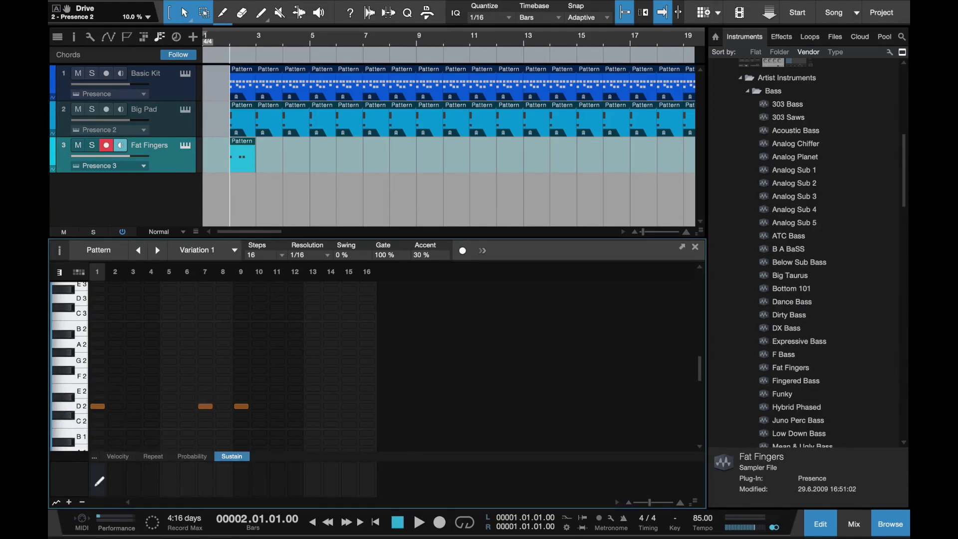
click(98, 477)
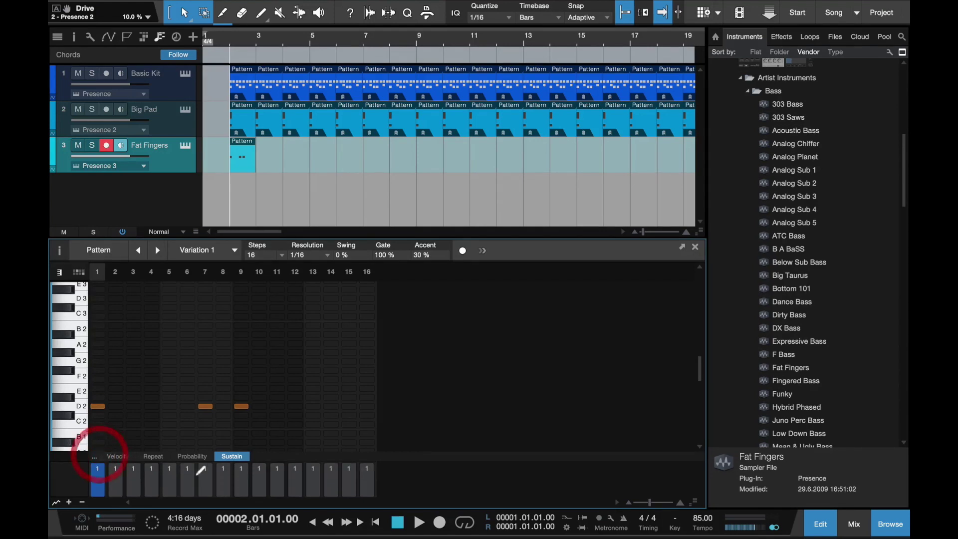
mouse_move(199, 470)
mouse_down()
mouse_move(191, 501)
mouse_move(205, 495)
mouse_move(210, 448)
mouse_move(369, 481)
mouse_move(370, 502)
mouse_up()
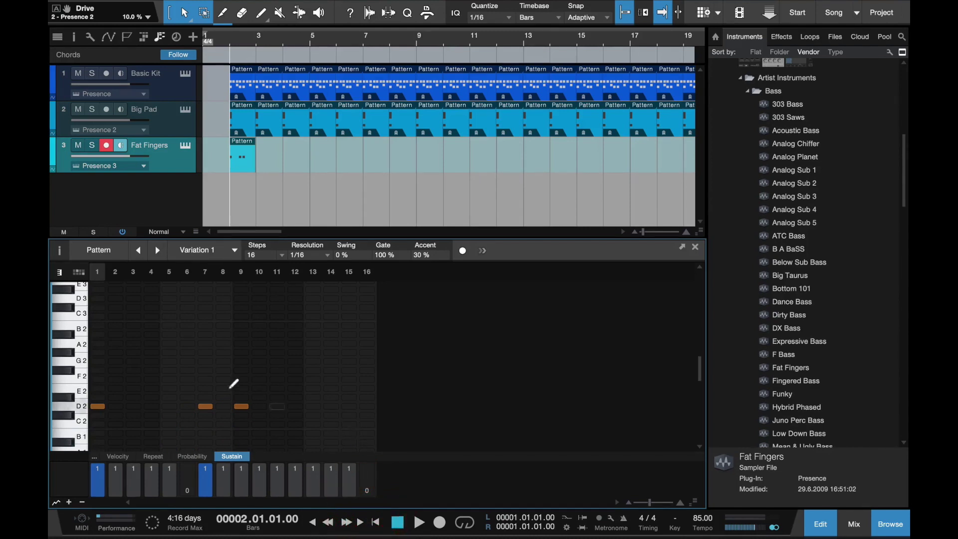
Duplicate the bass pattern along the song and play it from near the start
click(248, 168)
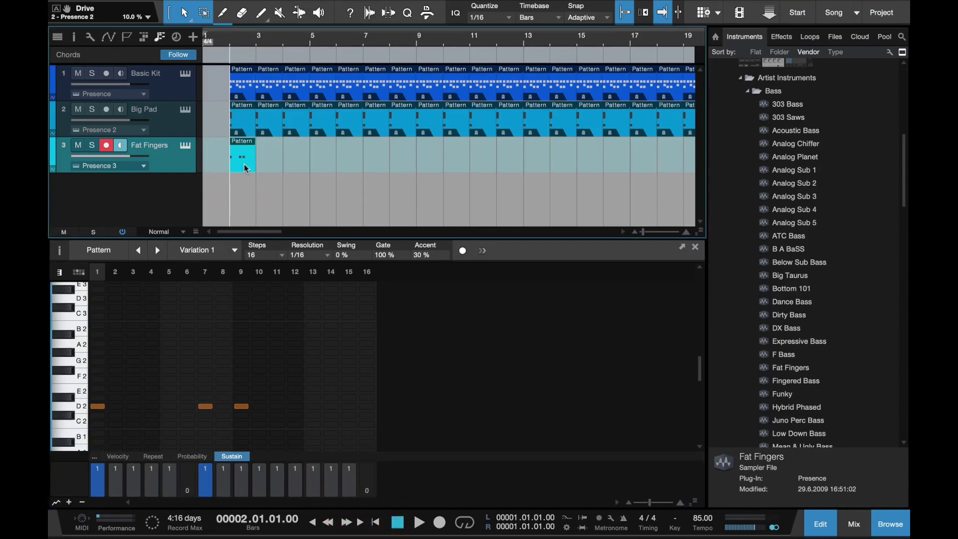
key(d)
key(d)
key(d)
key(d)
key(d)
key(d)
key(d)
key(d)
key(d)
key(d)
key(d)
key(d)
key(d)
key(d)
key(d)
key(d)
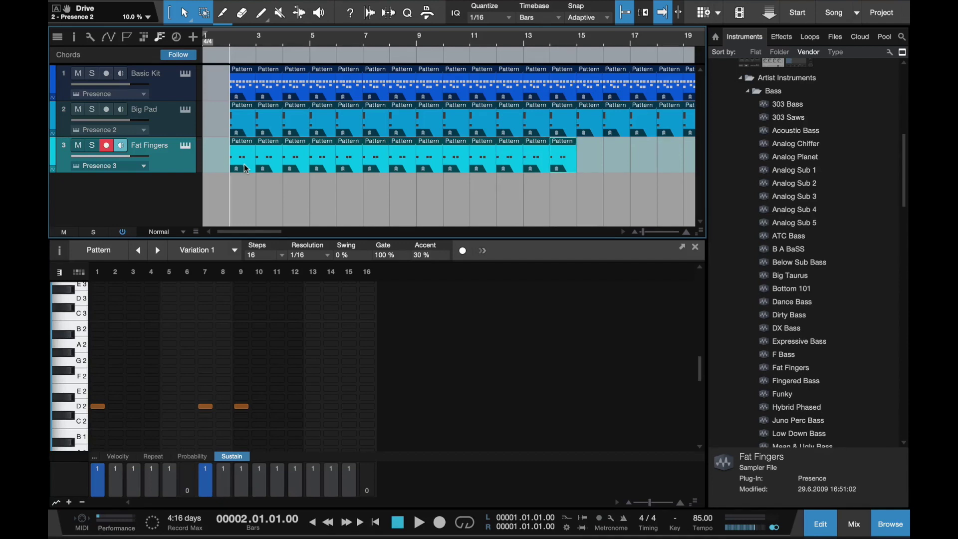
key(d)
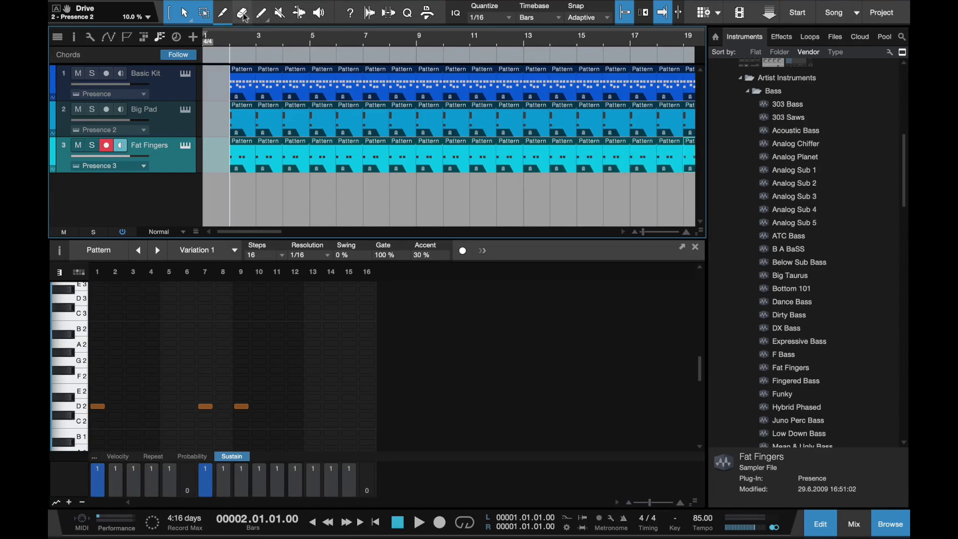
click(225, 40)
key(space)
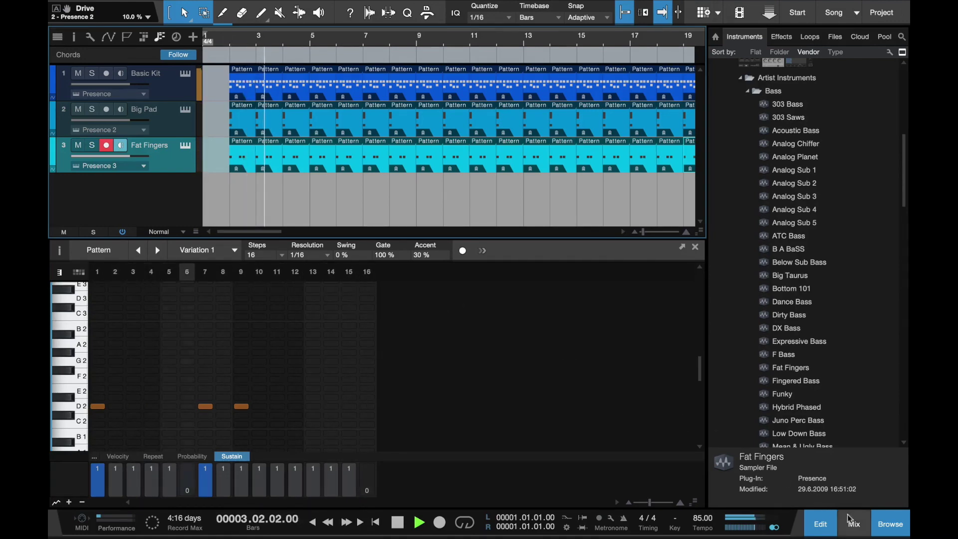
Hide the browser and pattern editor and show the mixer
click(886, 522)
click(828, 519)
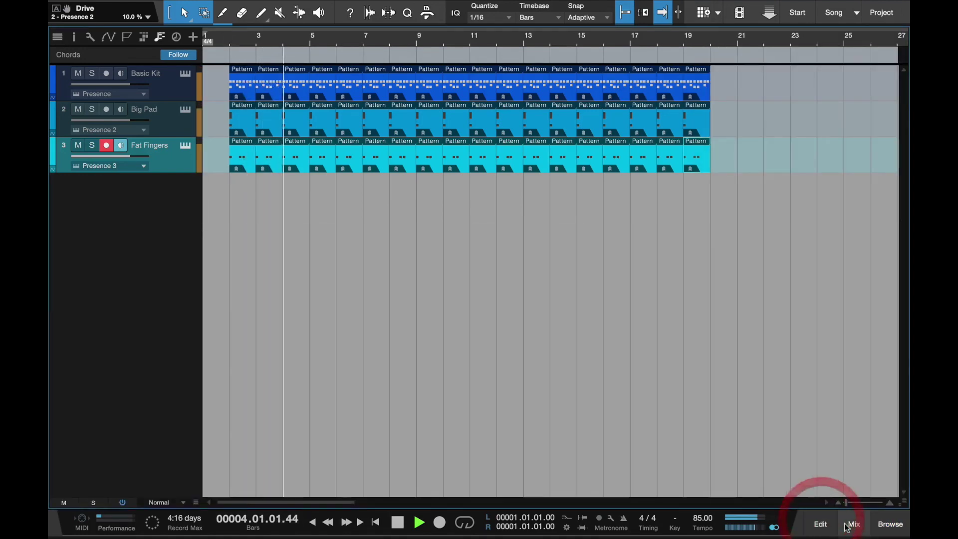
click(854, 523)
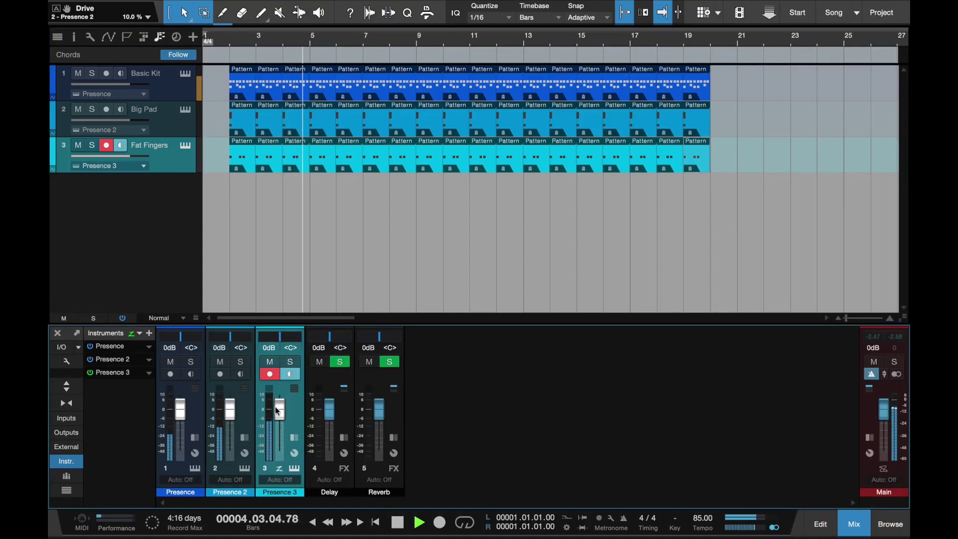
Lower the bass fader to -5.3 dB and the pad to -2.9 dB, then stop at the start
mouse_move(279, 411)
mouse_down()
mouse_move(278, 420)
mouse_move(231, 414)
mouse_move(280, 422)
mouse_up()
click(280, 423)
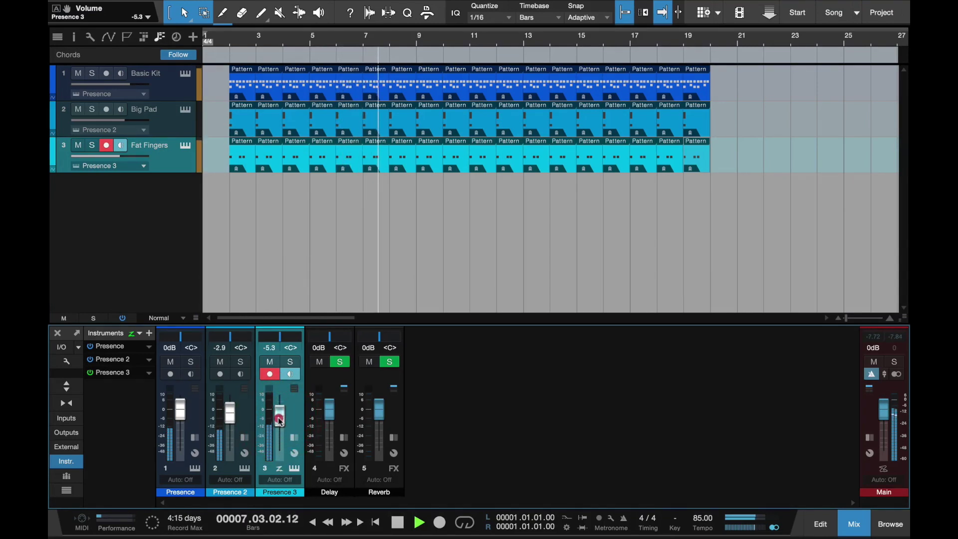
drag(280, 422, 280, 421)
key(space)
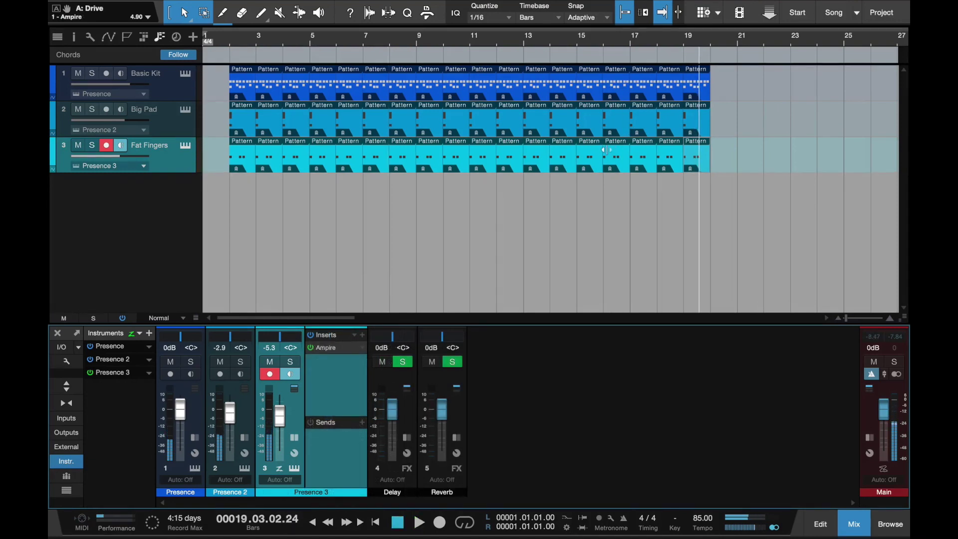
key(Home)
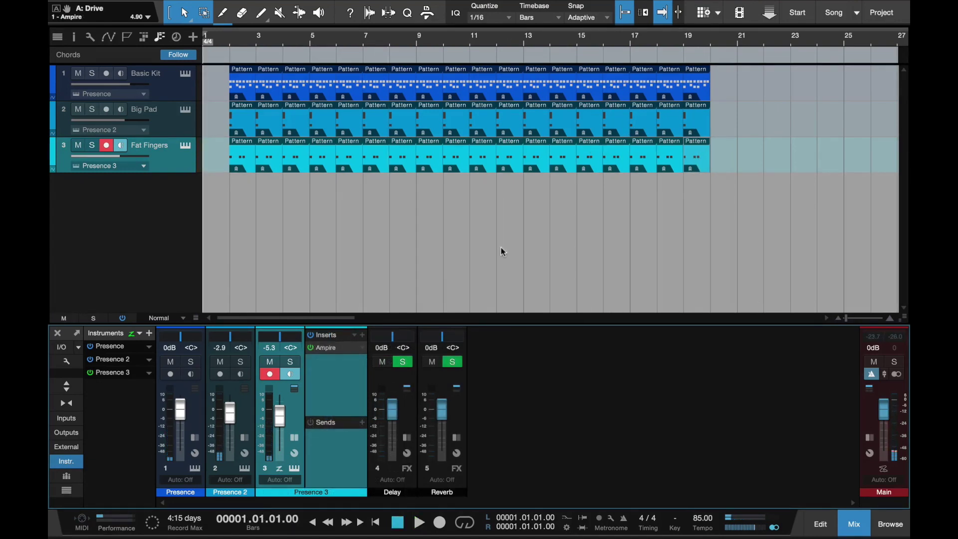
Set the Fat Fingers bass track to follow chords in Bass mode
click(178, 163)
click(75, 37)
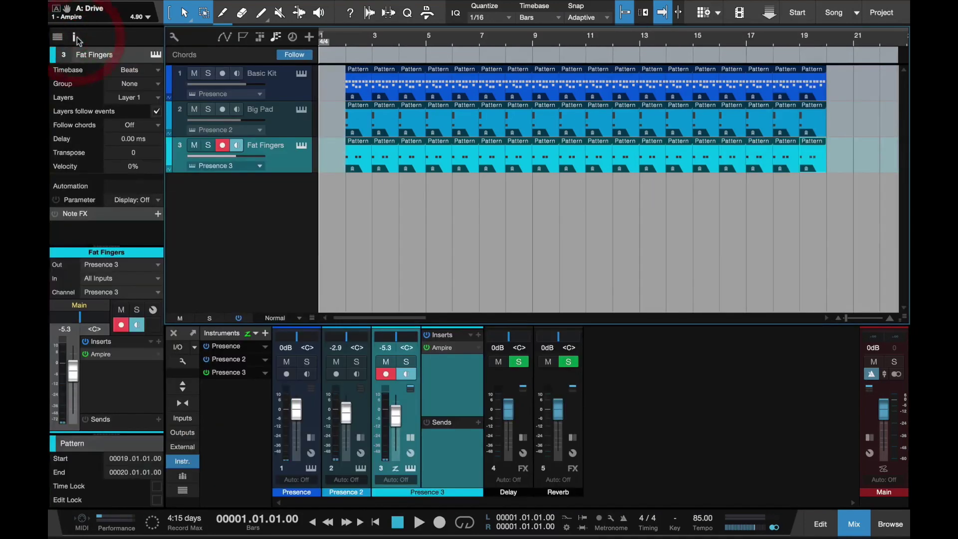
click(129, 125)
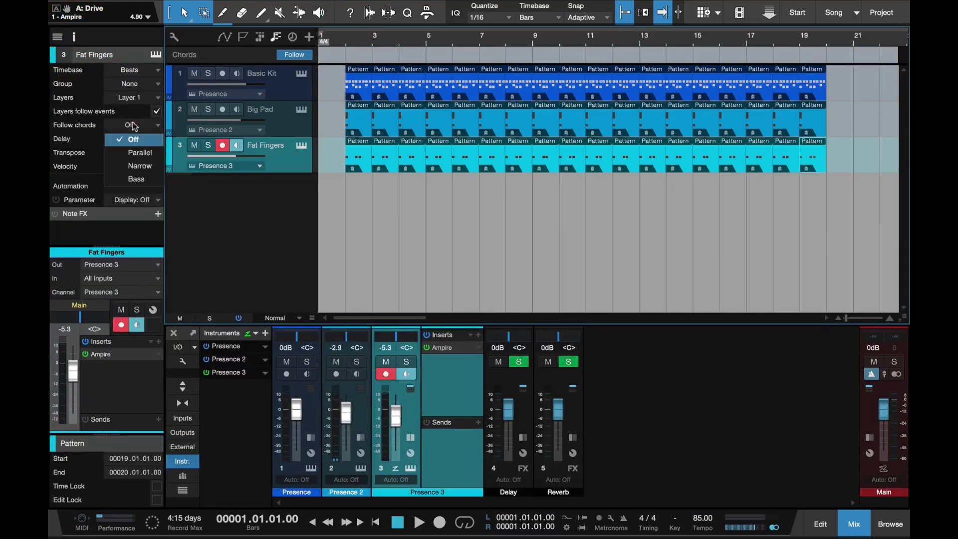
click(133, 179)
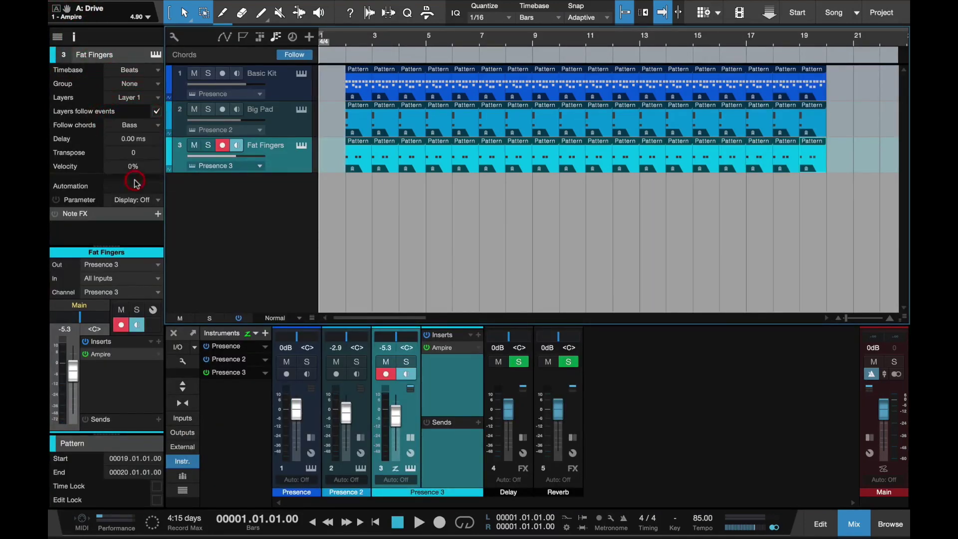
Set the Big Pad track to follow chords in Parallel mode and close the Inspector
click(75, 37)
click(165, 123)
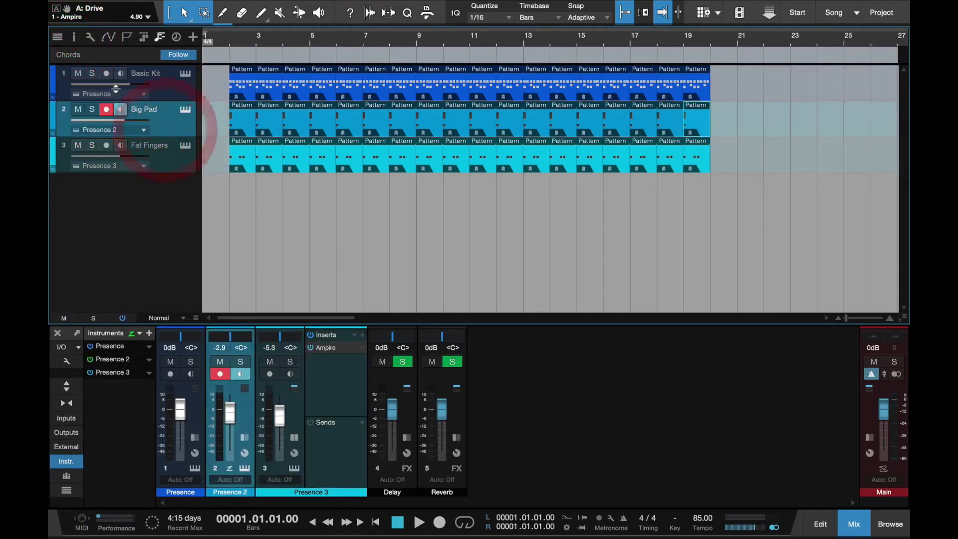
click(74, 36)
click(125, 128)
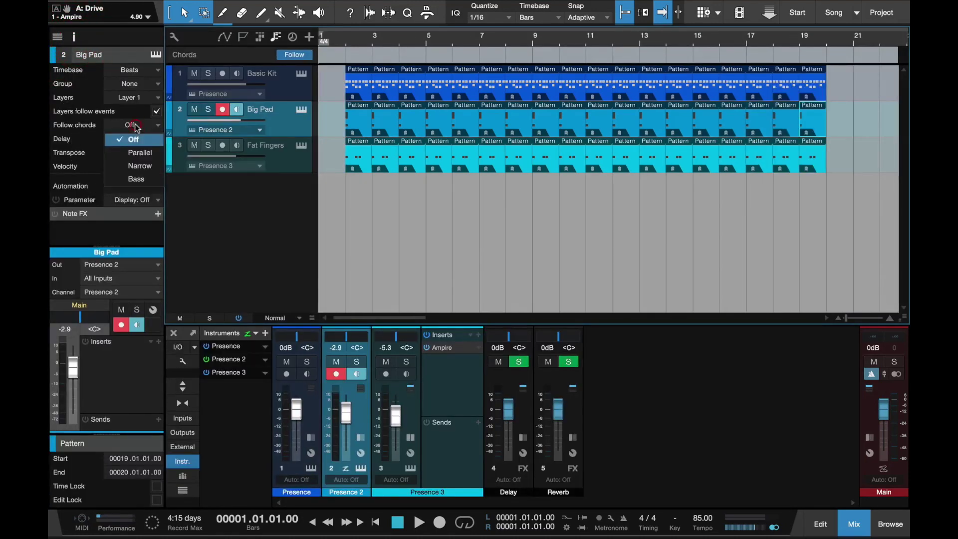
click(140, 165)
click(73, 37)
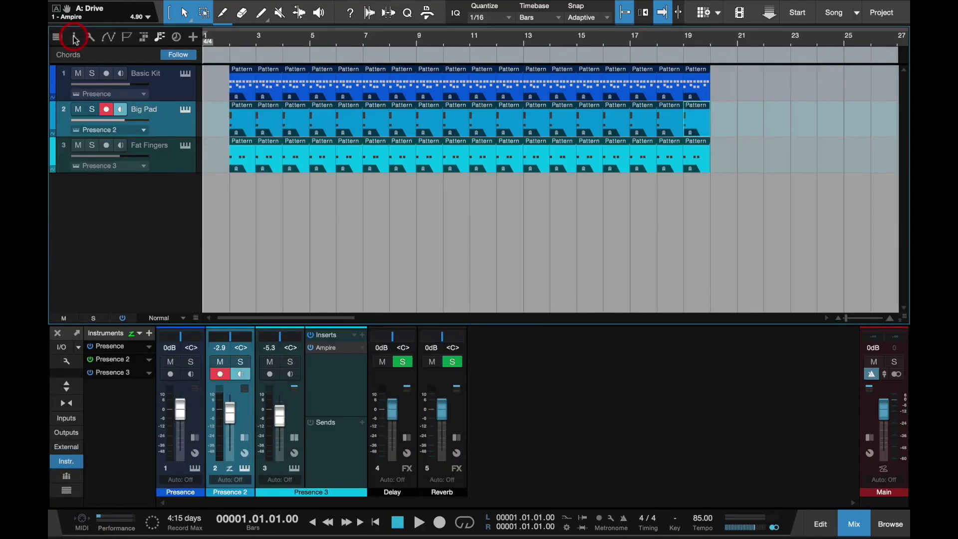
click(152, 40)
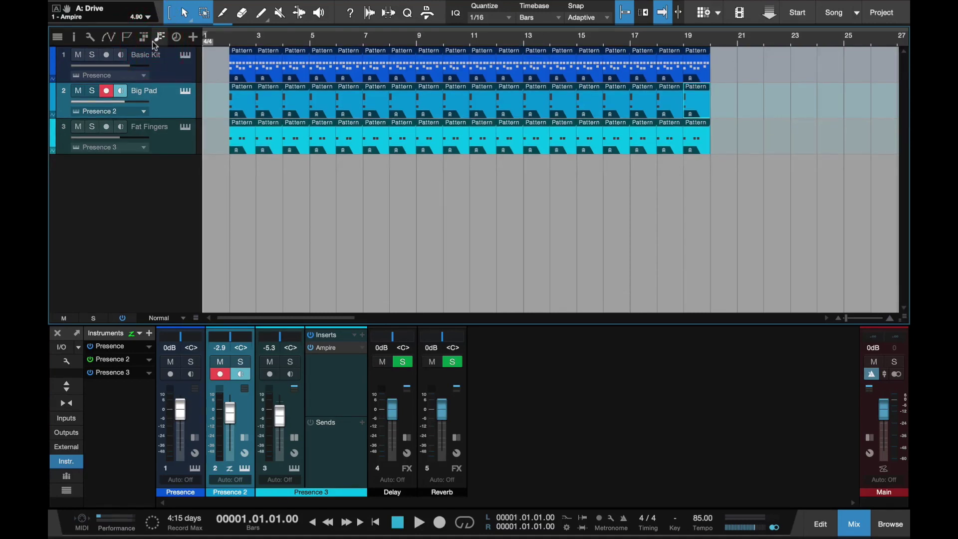
click(152, 40)
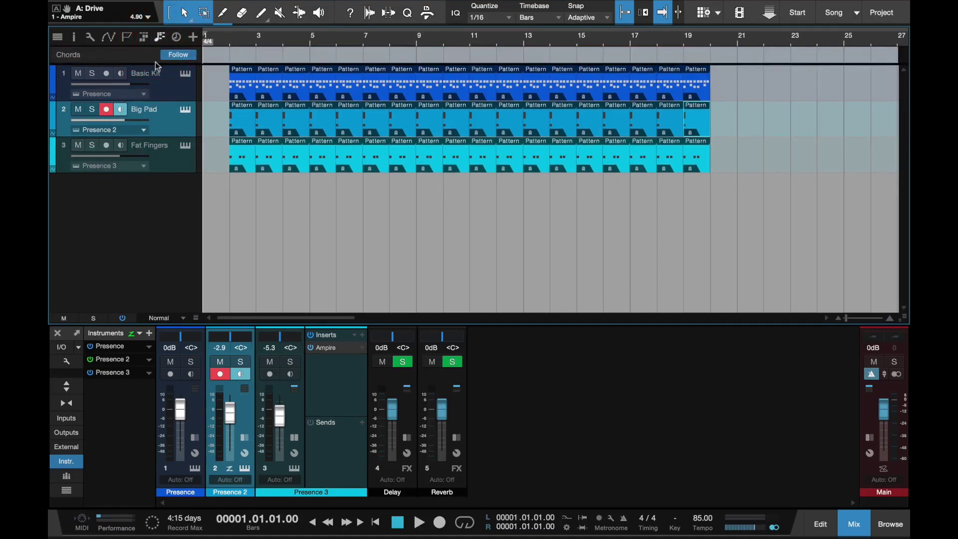
Add a chord at the start of the chord track and change it to D minor
super+click(229, 55)
right_click(240, 57)
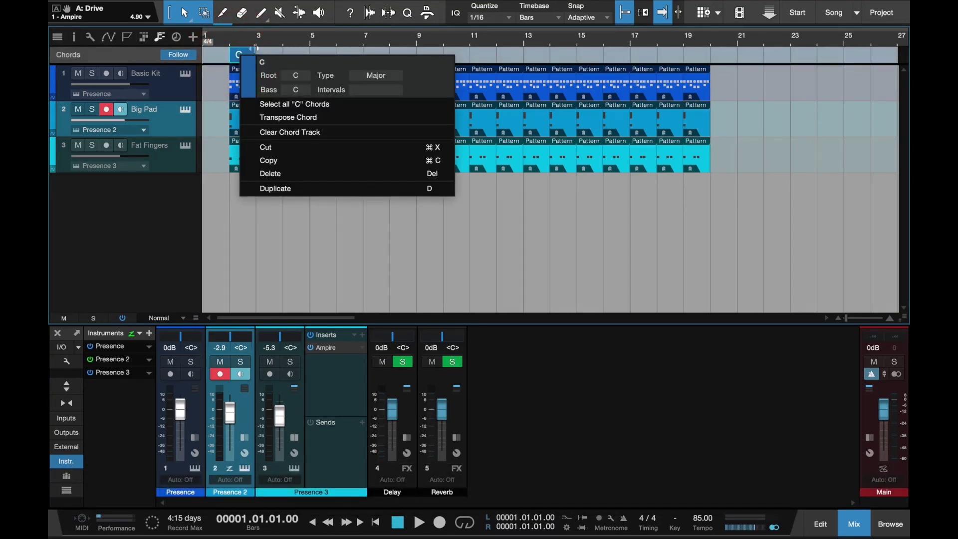
click(247, 36)
double_click(238, 56)
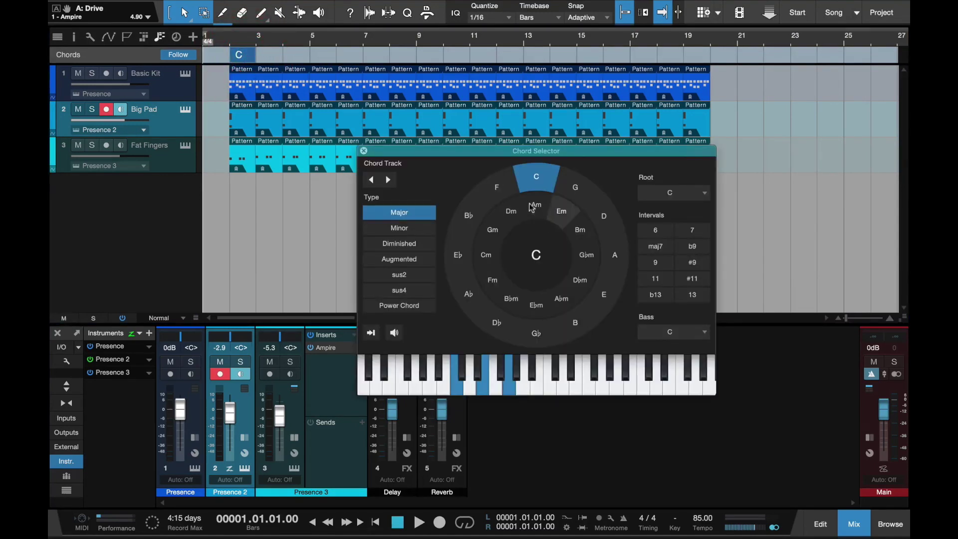
click(511, 212)
Duplicate the Dm chord repeatedly to fill the chord track up to about bar 19
click(325, 218)
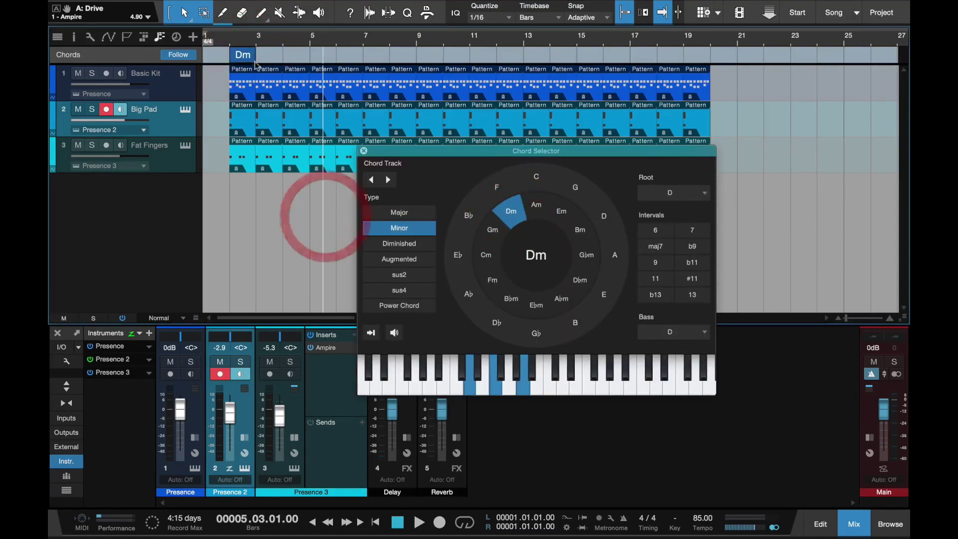
click(248, 60)
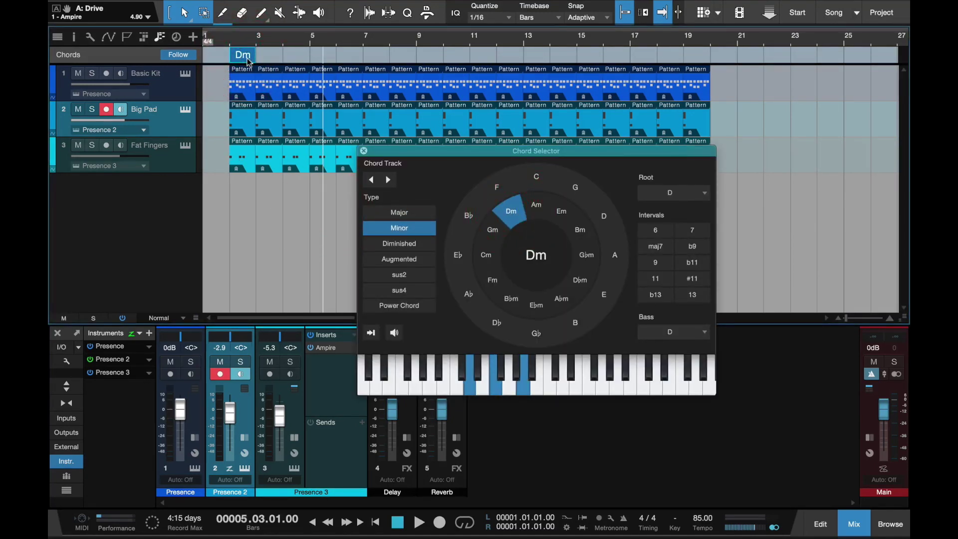
key(d)
key(d)
key(d)
key(d)
key(d)
key(d)
key(d)
key(d)
key(d)
key(d)
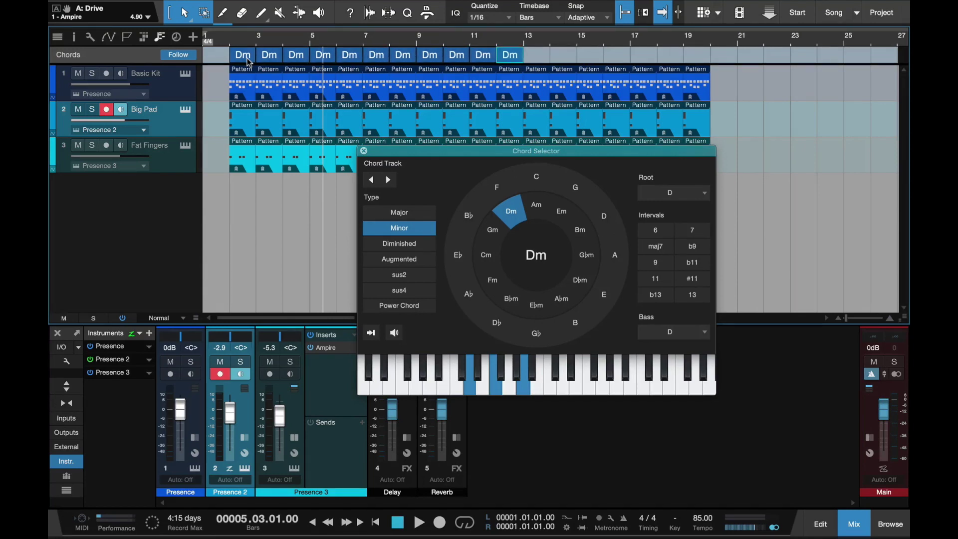
key(d)
key(d)
key(d)
key(d)
key(d)
key(d)
key(d)
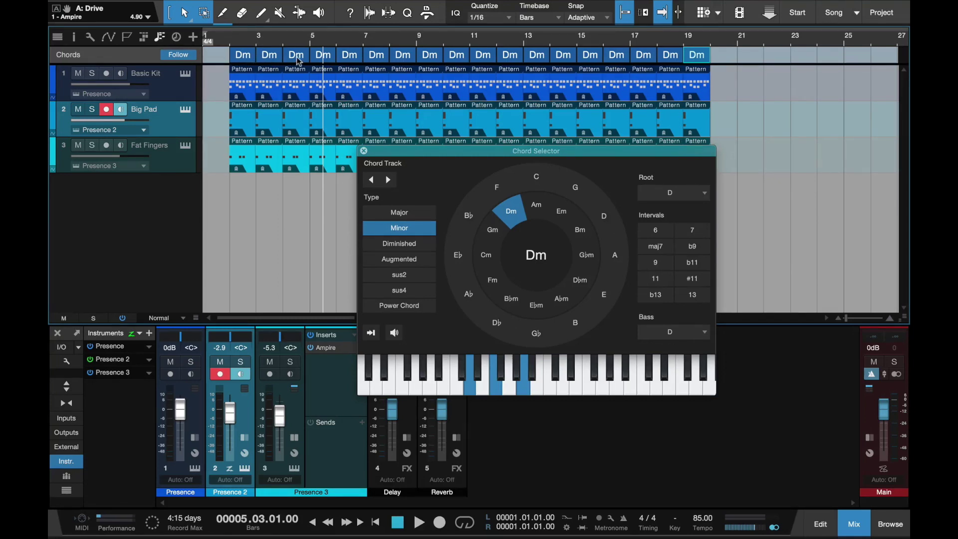
Change the fifth, sixth and bar-15 Dm chords to Bb major
click(349, 56)
click(469, 212)
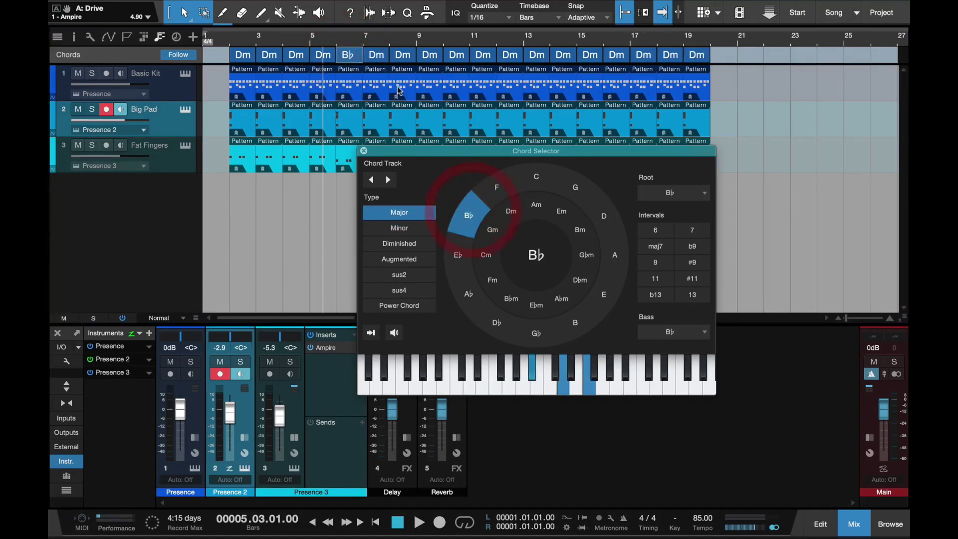
click(378, 56)
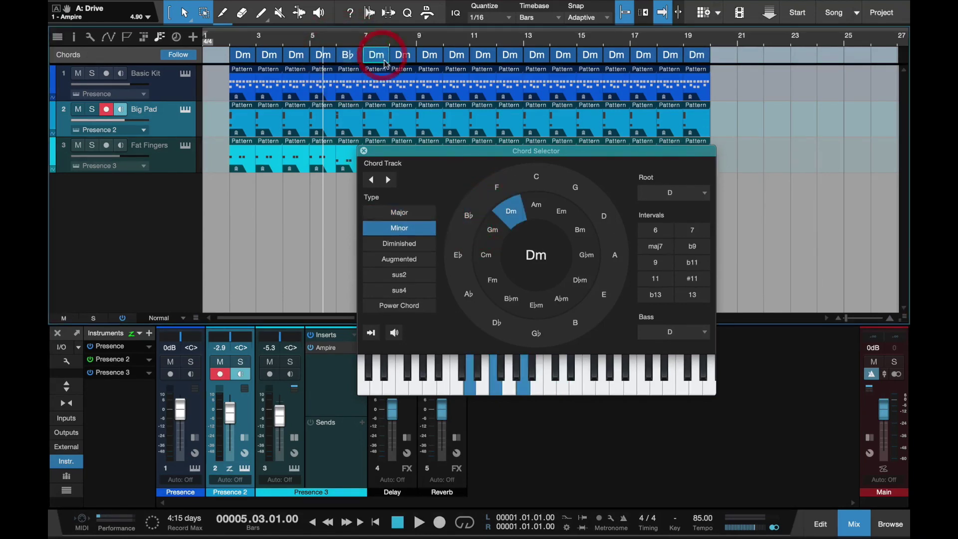
click(467, 214)
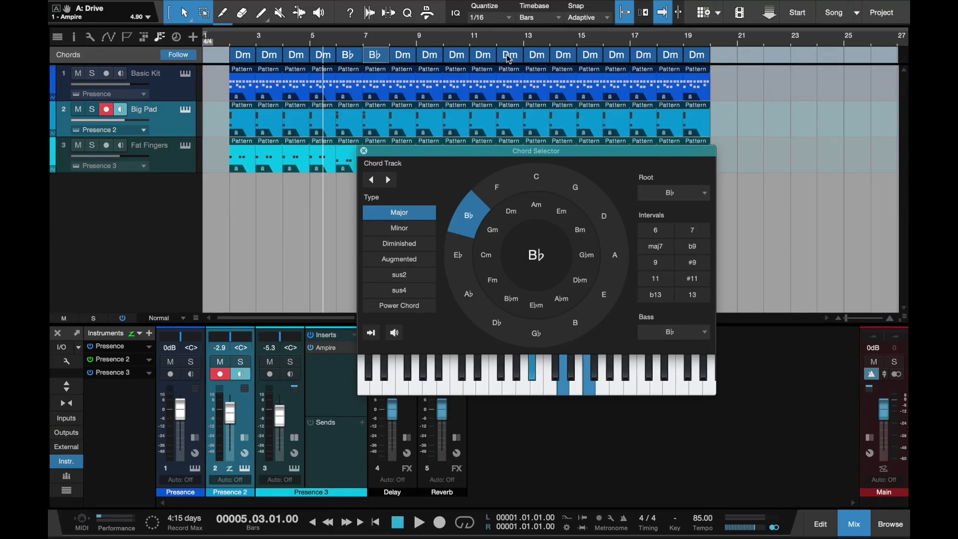
click(564, 55)
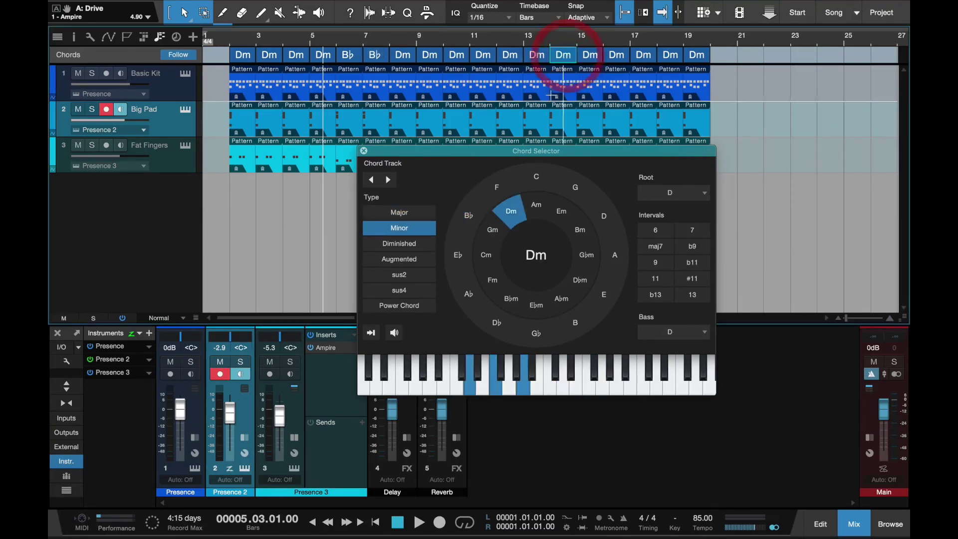
click(467, 214)
Paste a chord at bar 17, then play the song from bar 2
click(593, 63)
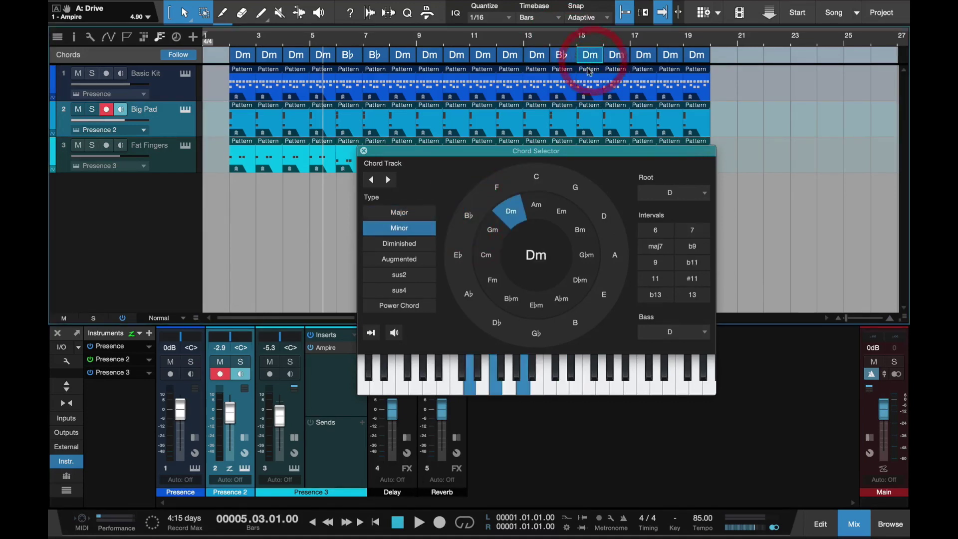
key(ctrl+v)
scroll(614, 61, right, 3)
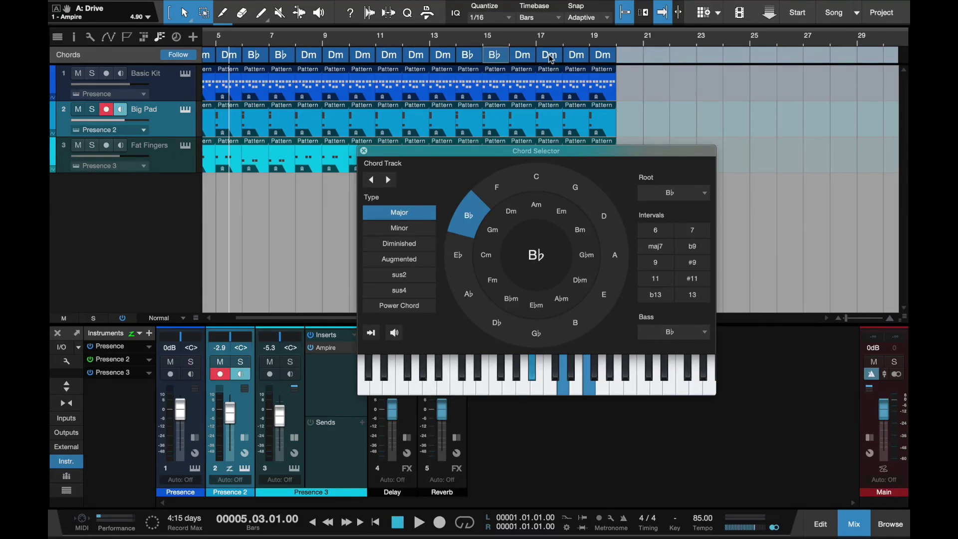
click(575, 56)
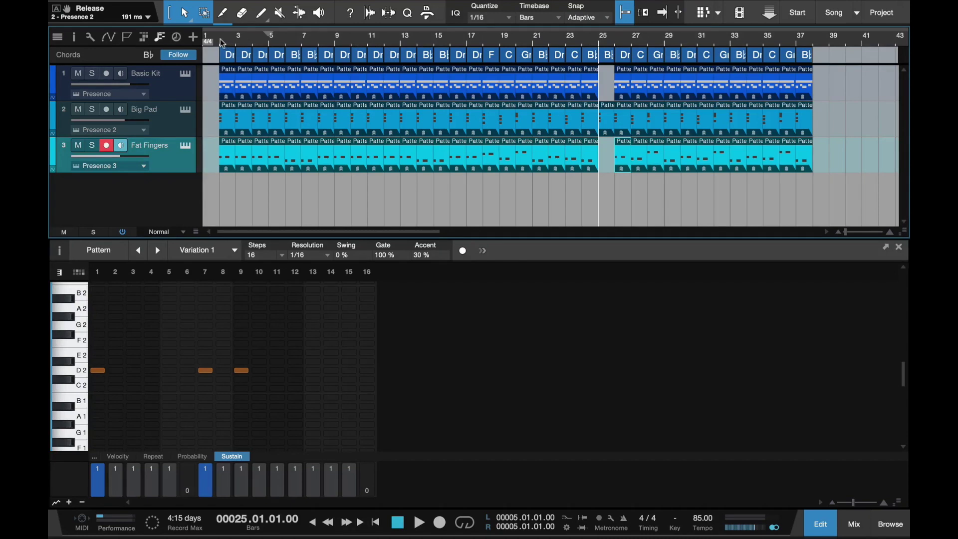
click(222, 43)
key(space)
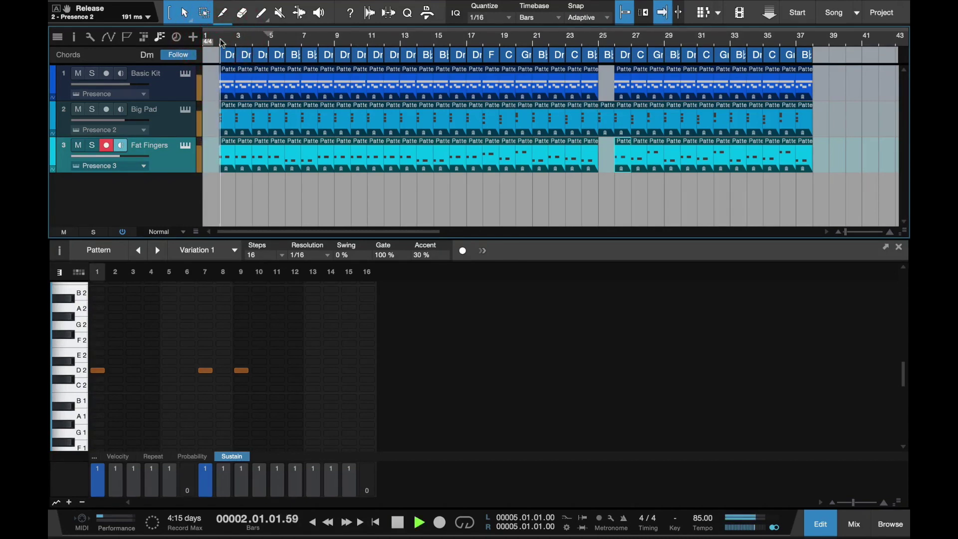
Disarm Fat Fingers recording, set the tempo to 75 BPM, and play the song back
click(106, 145)
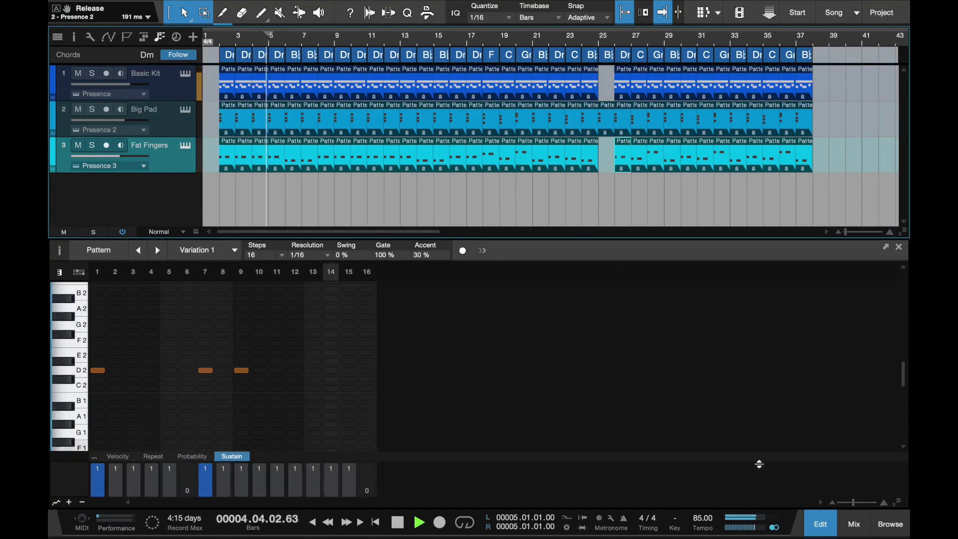
double_click(702, 521)
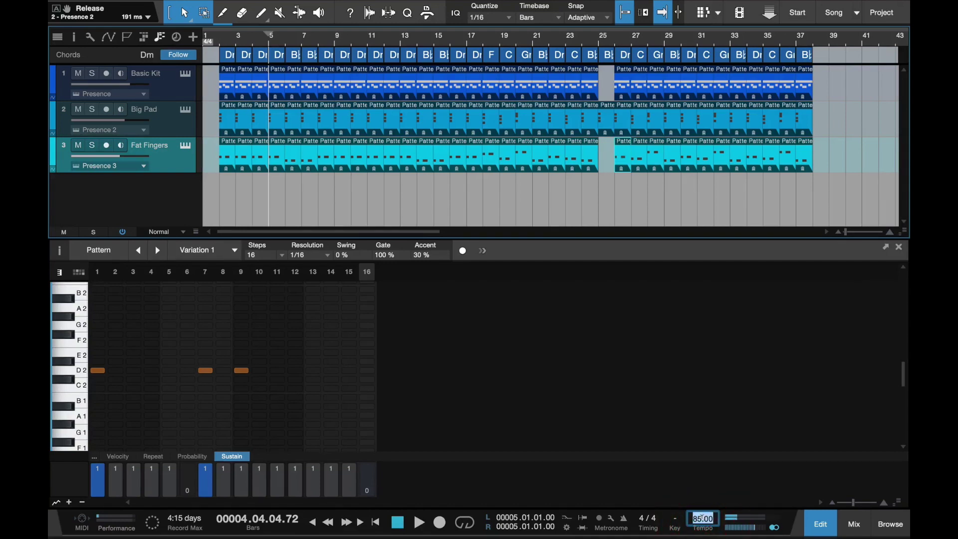
text(75)
key(Return)
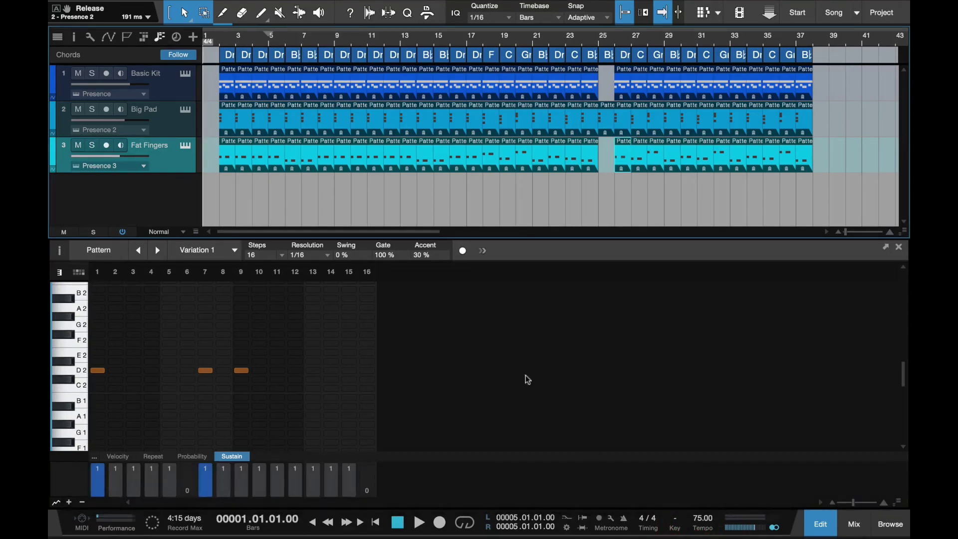
key(space)
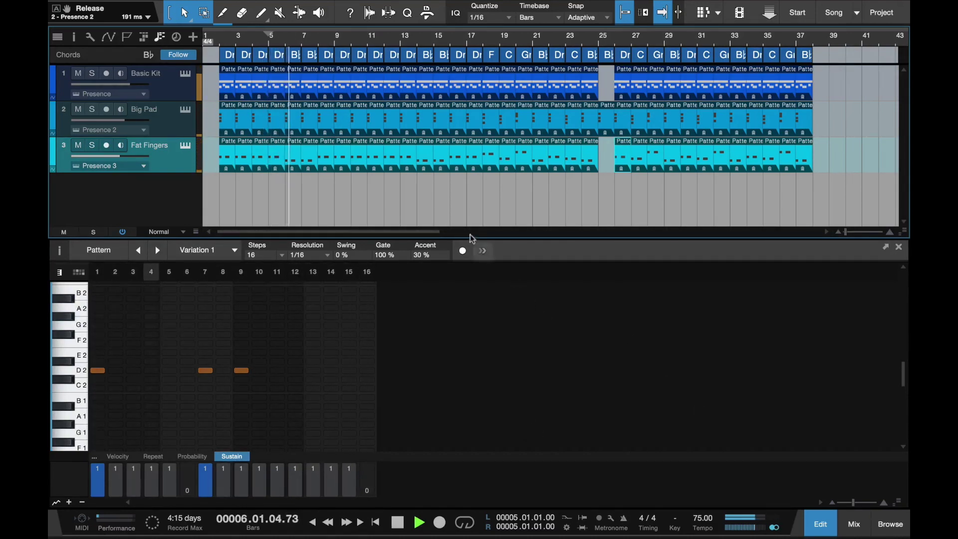
key(space)
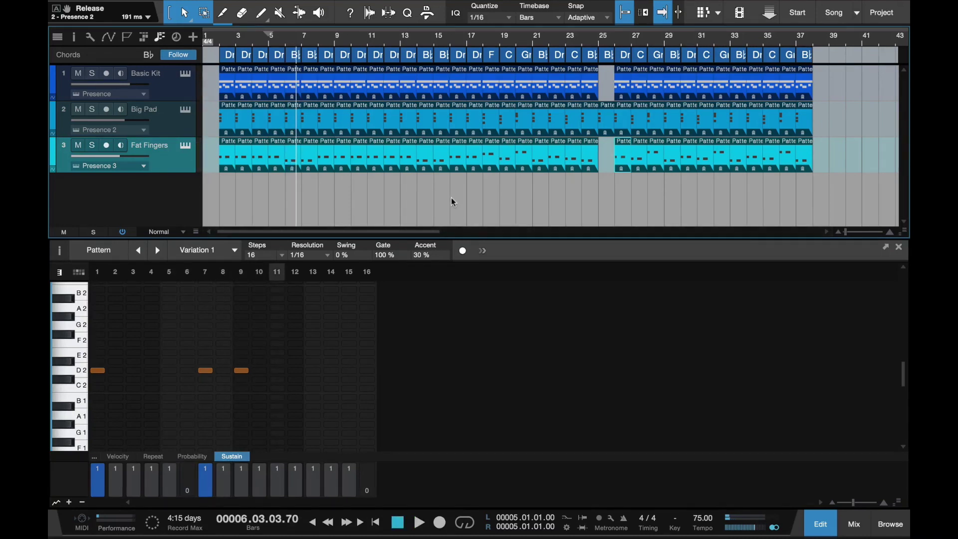
In the mixer, rename the first two channels Drums and Pad and begin renaming the third
click(854, 524)
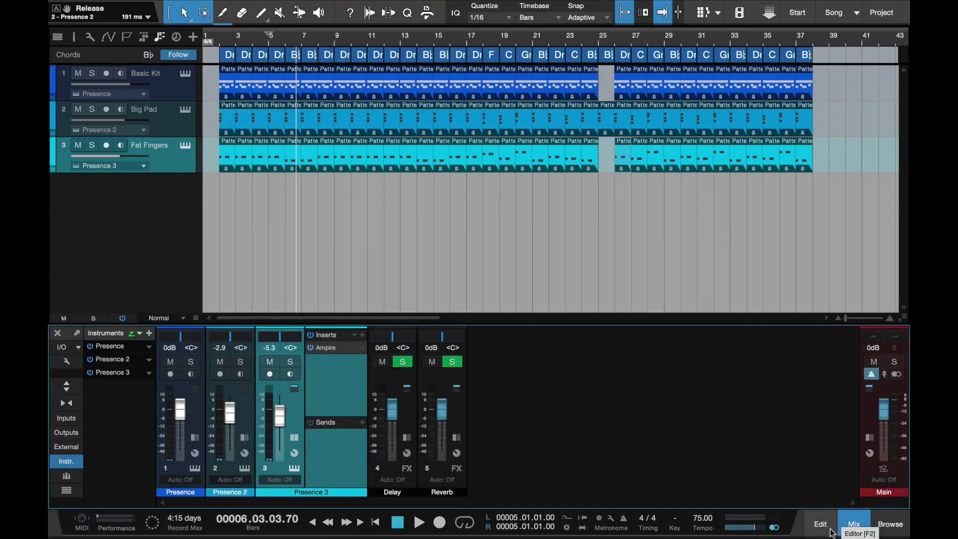
click(289, 440)
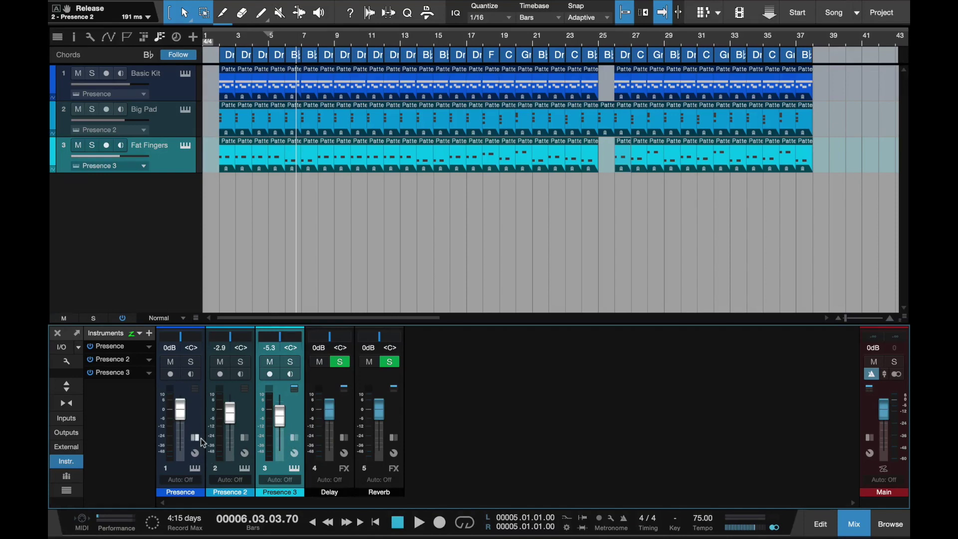
click(181, 493)
key(shift)
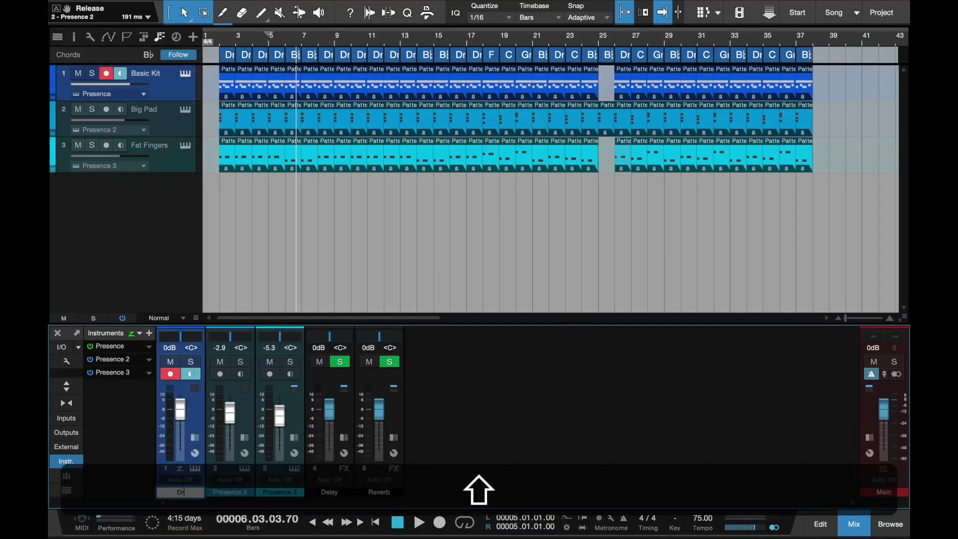
key(Return)
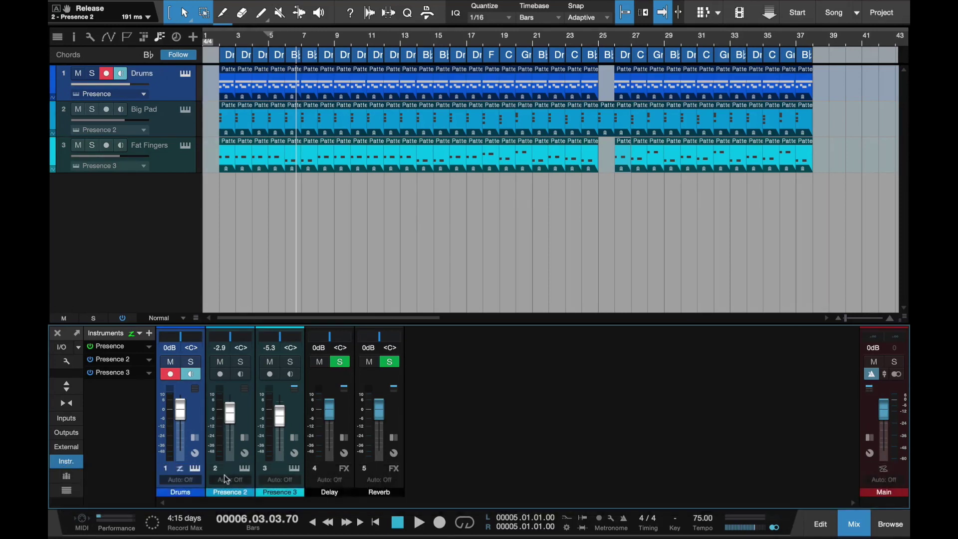
double_click(230, 492)
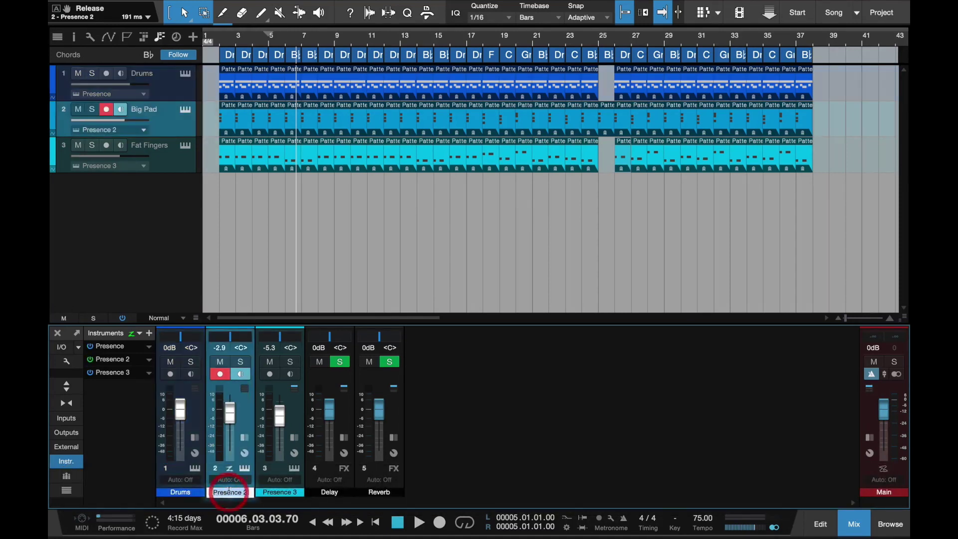
text(Pad)
key(Return)
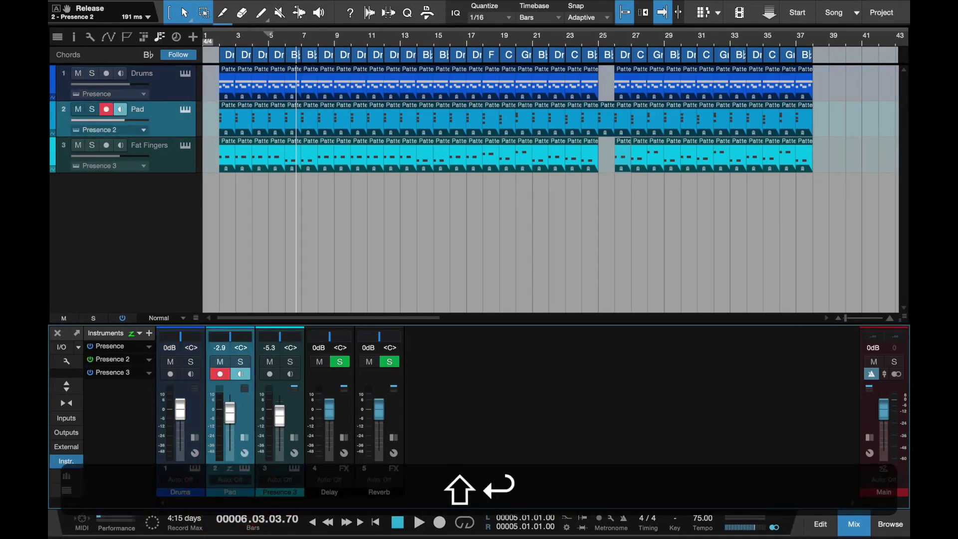
double_click(270, 492)
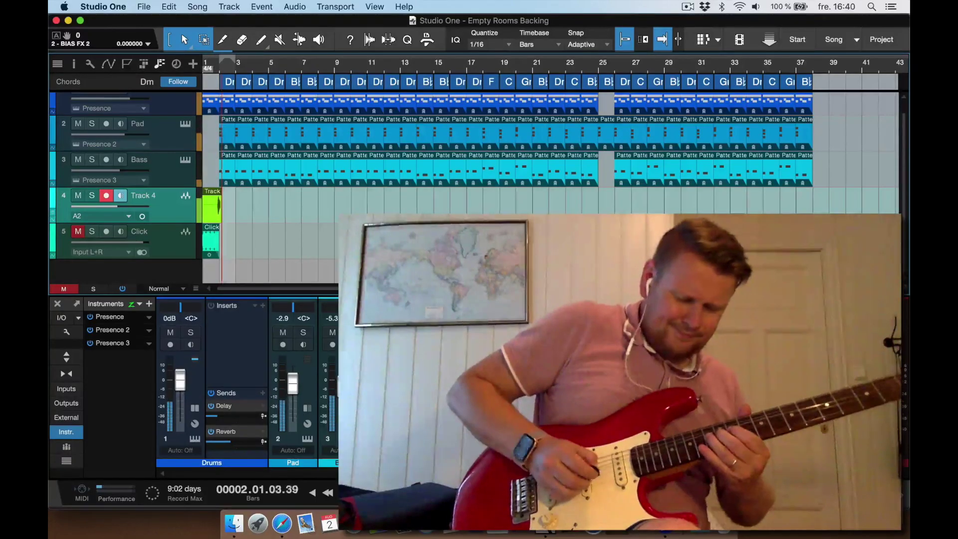